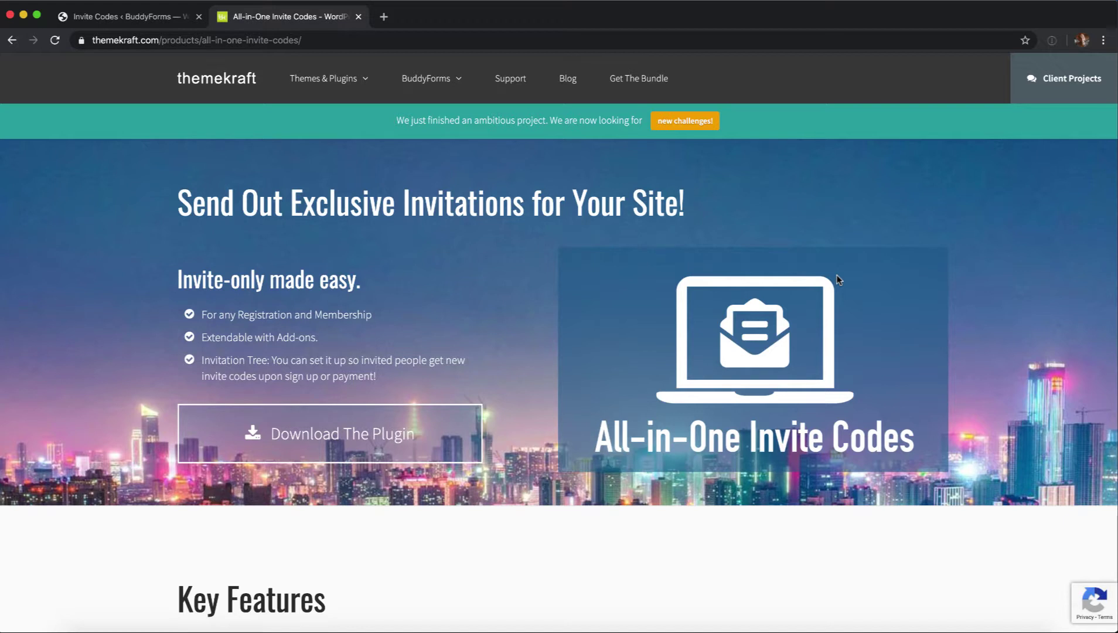
# Step: Switch from the themekraft product page to the WordPress admin's empty Invite Codes list
pyautogui.click(127, 21)
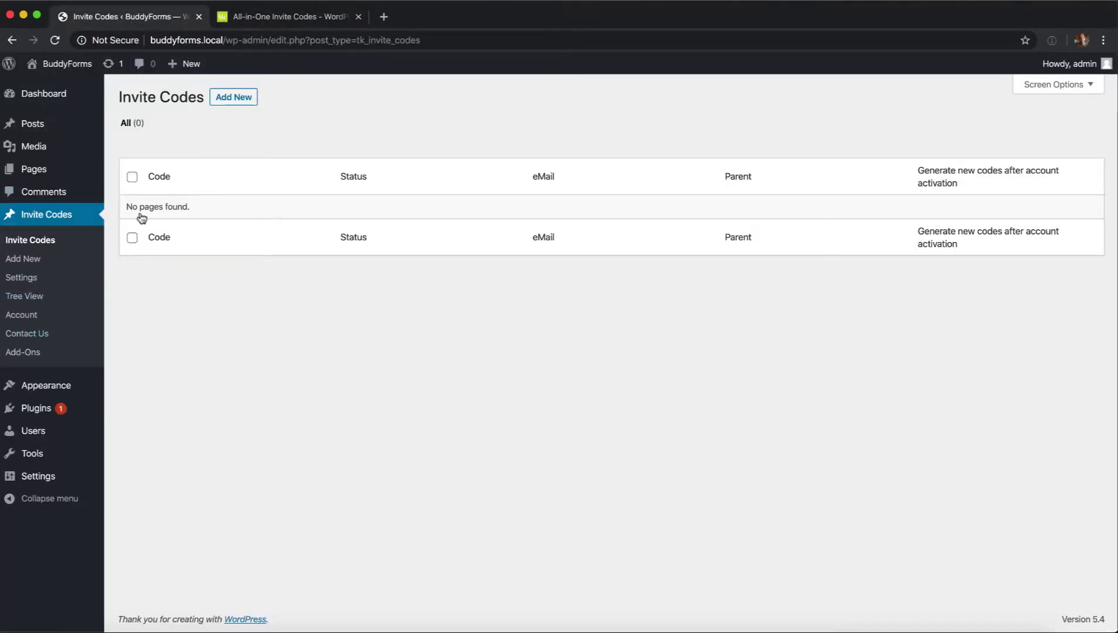
# Step: Begin a new invite code, then view the Add-Ons page with BuddyPress, BuddyForms and WooCommerce installed
pyautogui.click(234, 98)
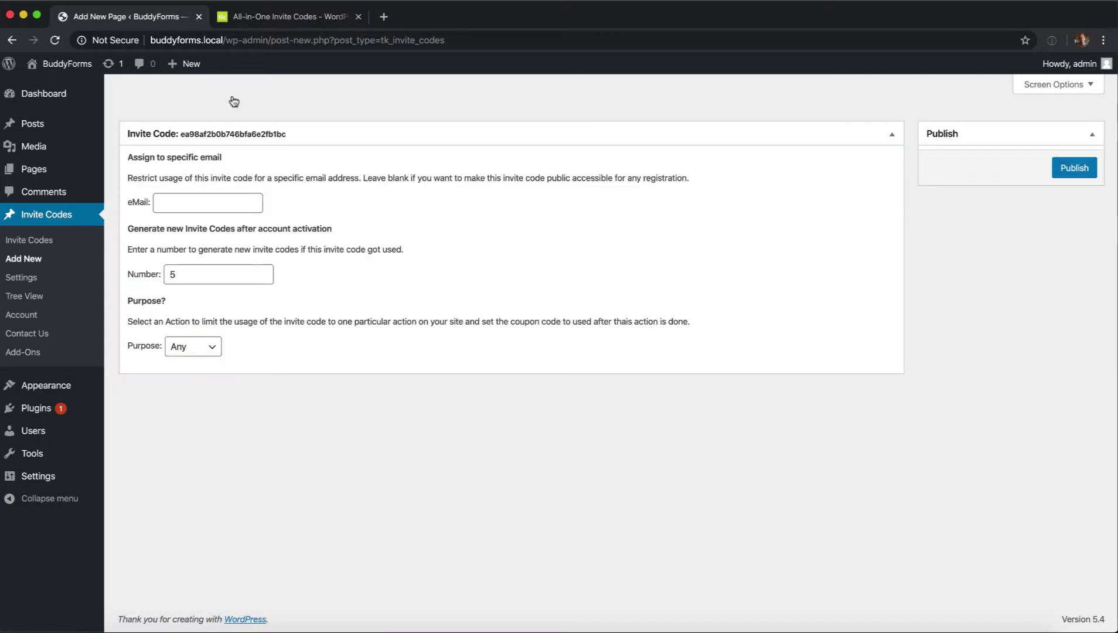
pyautogui.click(244, 202)
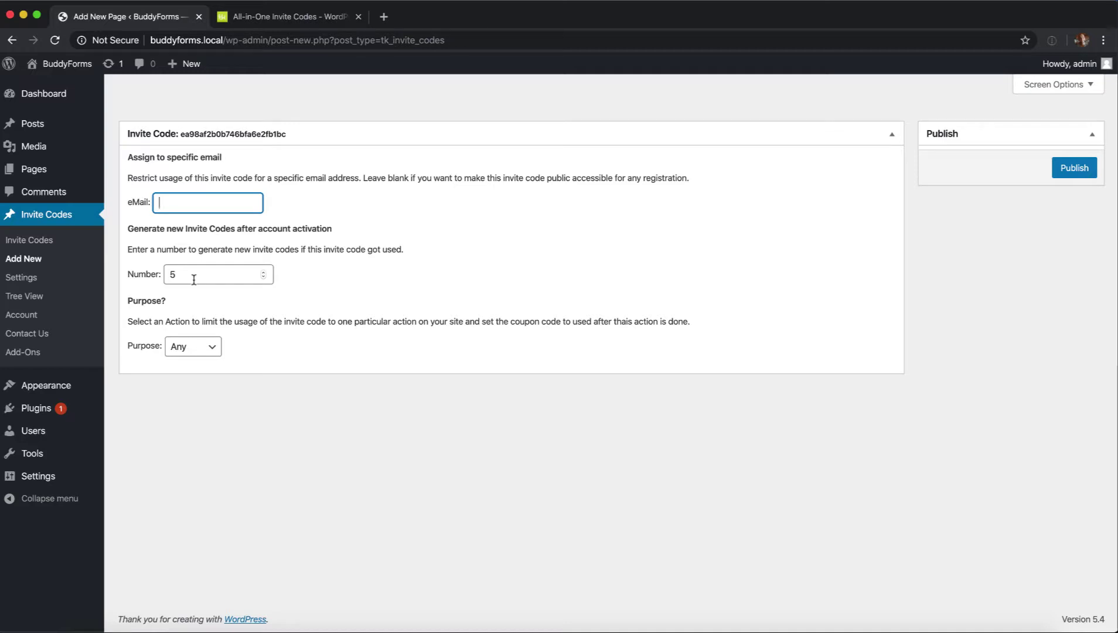
pyautogui.click(21, 352)
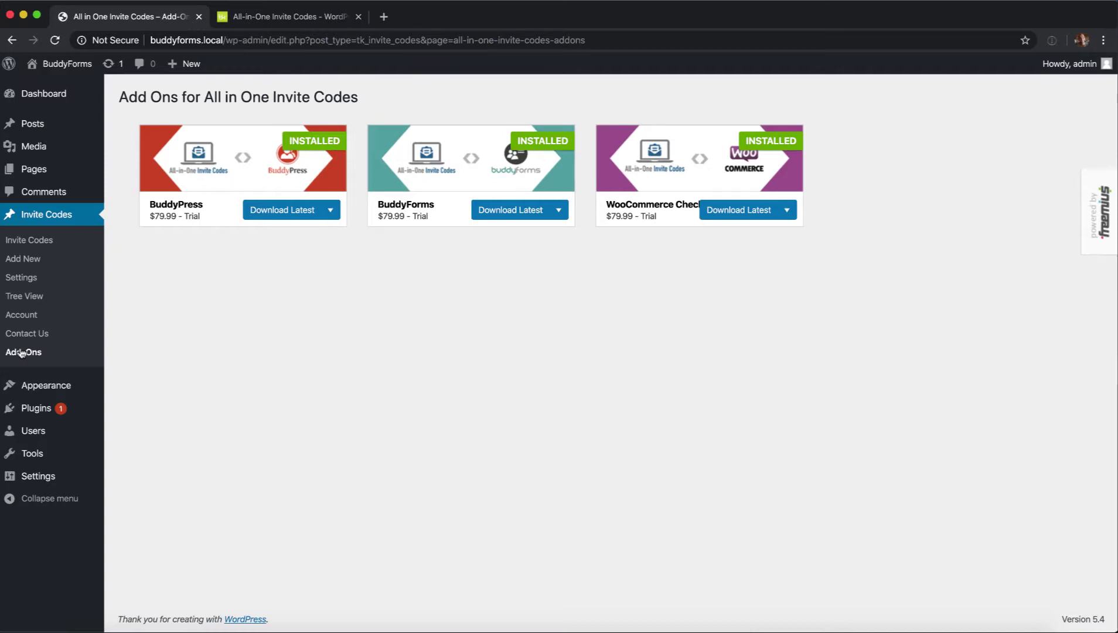
# Step: Publish a new invite code, copy the code, and return to the Invite Codes list
pyautogui.click(26, 256)
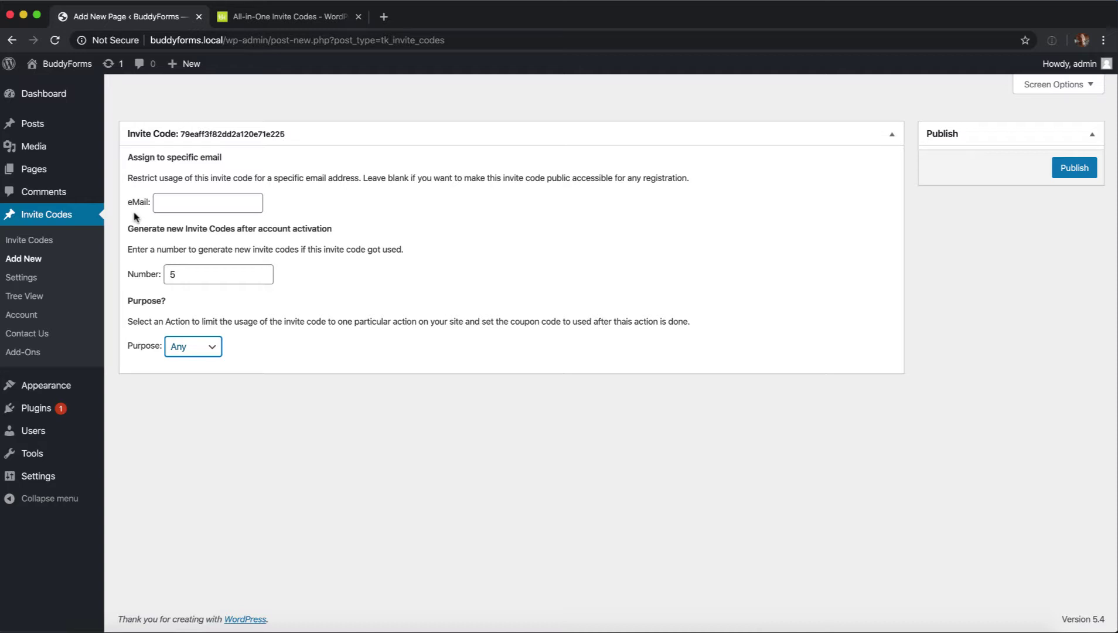
pyautogui.click(1081, 168)
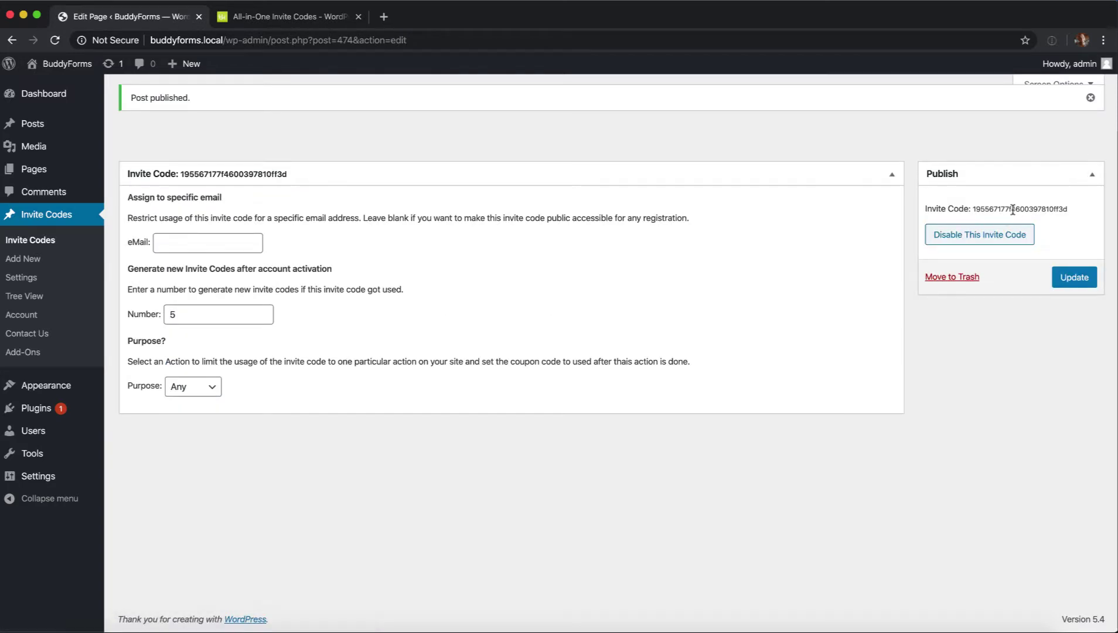
pyautogui.doubleClick(1012, 210)
pyautogui.press('super+c')
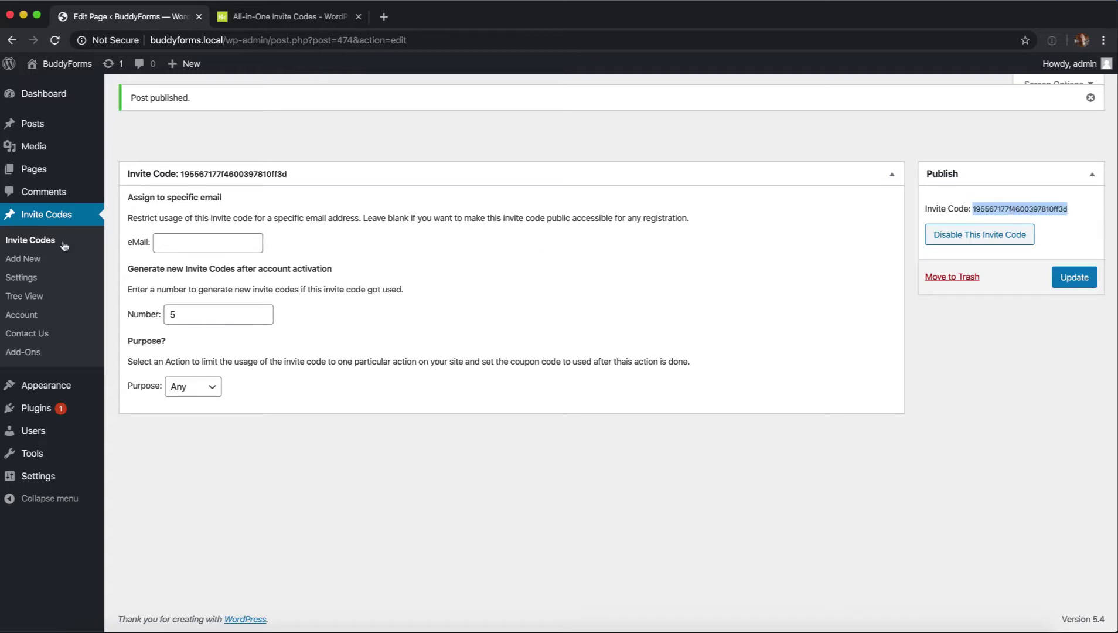
pyautogui.click(41, 241)
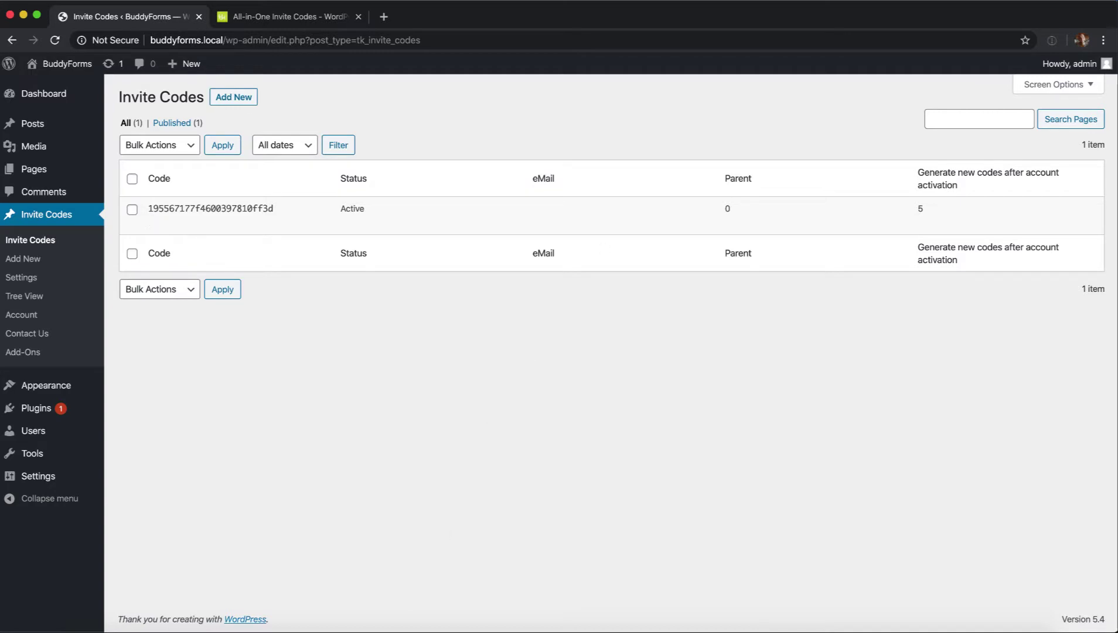
# Step: Load buddyforms.local/wp-admin in Firefox and open the site's Register form
pyautogui.click(212, 630)
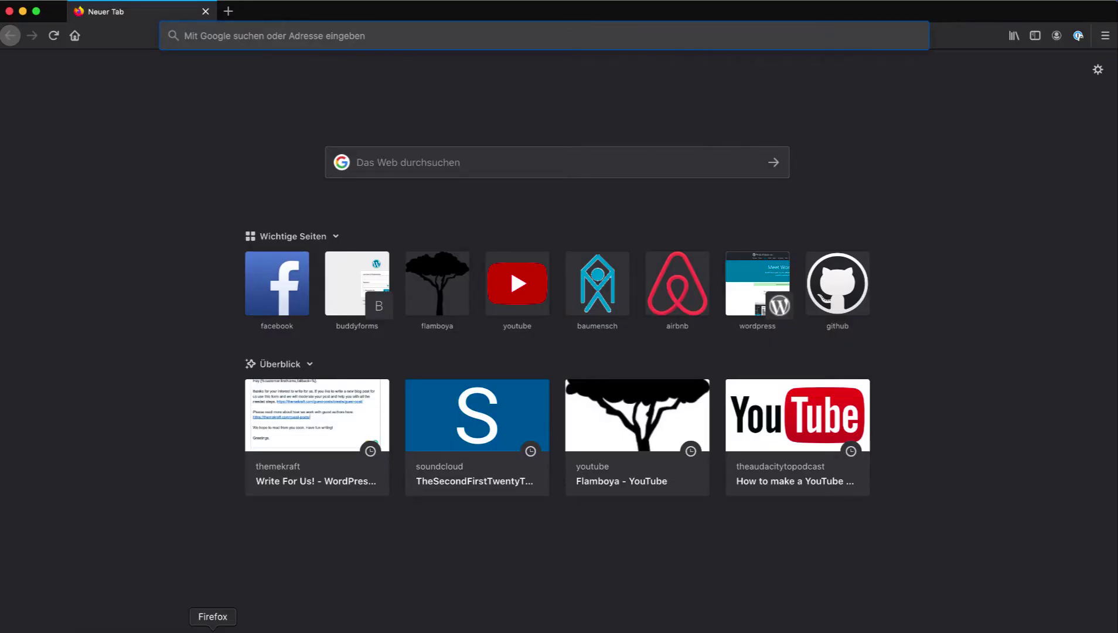
pyautogui.write('buddyforms.local/')
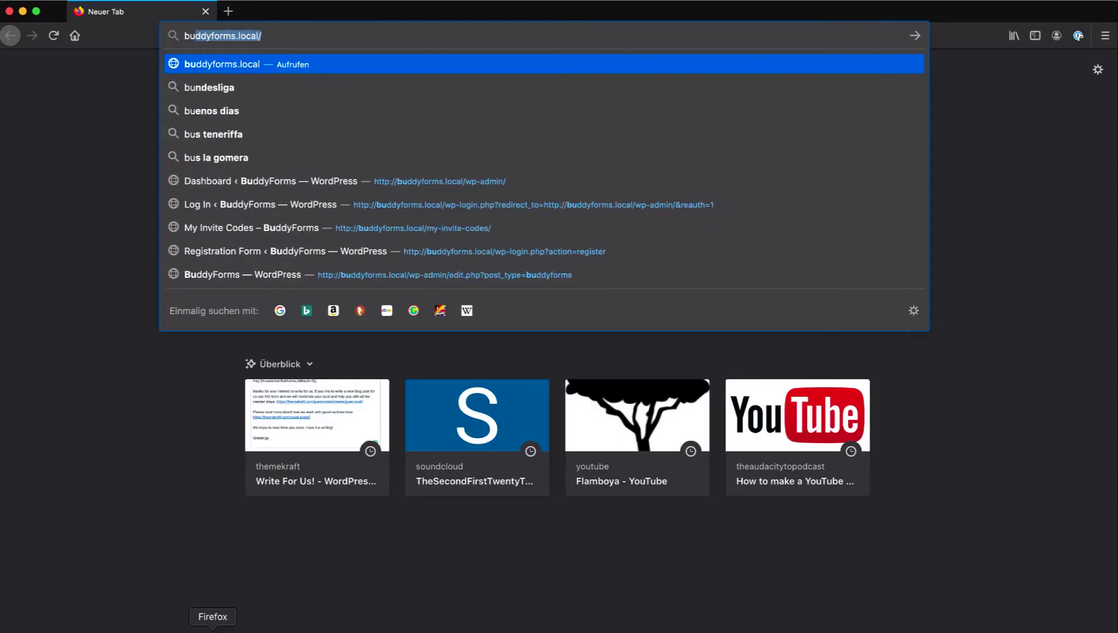
pyautogui.press('Right')
pyautogui.write('wp-admin')
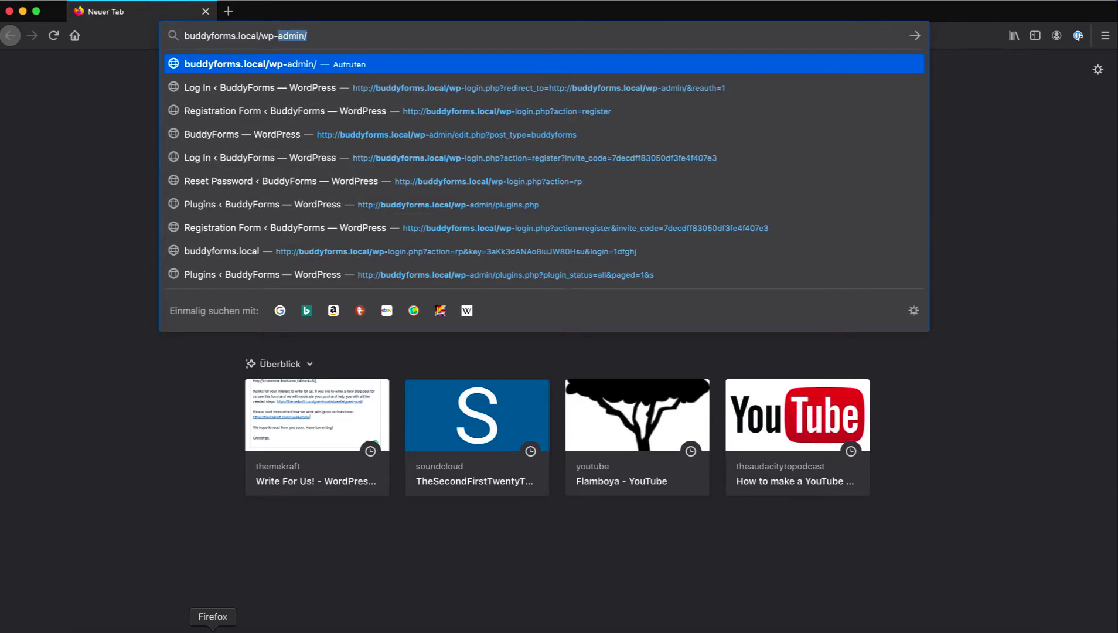
pyautogui.press('Return')
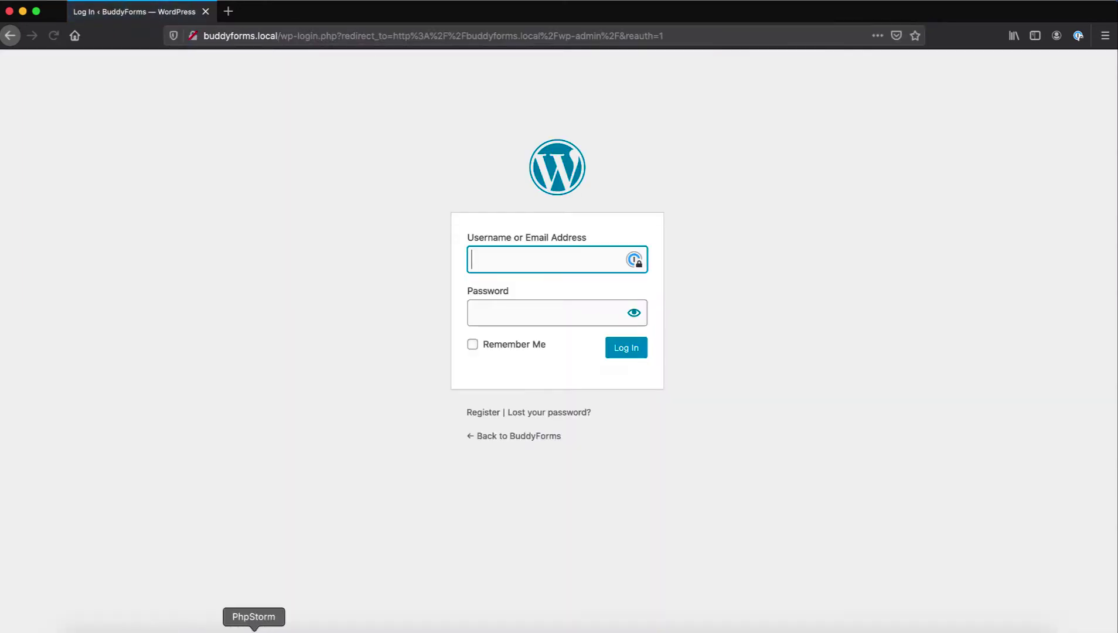
pyautogui.click(492, 414)
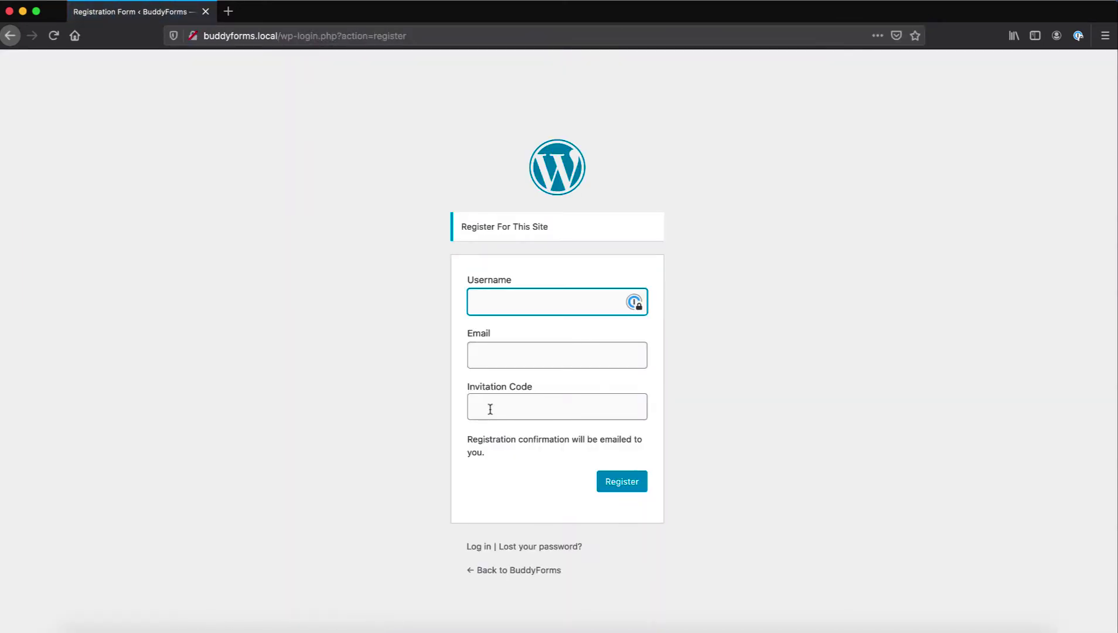
# Step: Register a new user with the copied invite code, a test username and a matching .de e-mail
pyautogui.click(524, 400)
pyautogui.press('super+v')
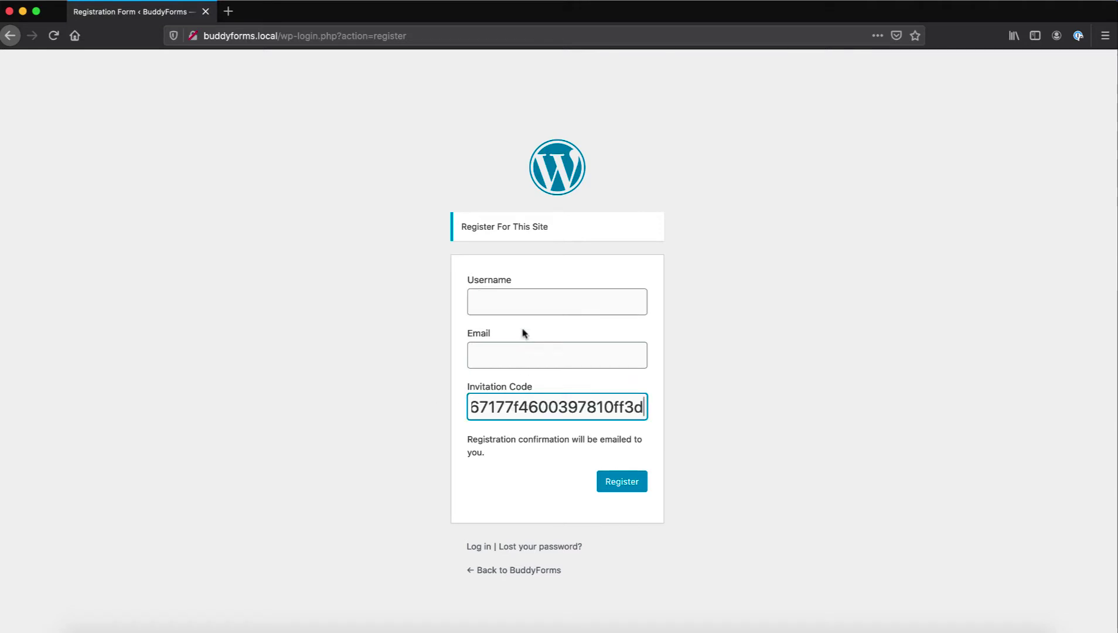
pyautogui.click(521, 301)
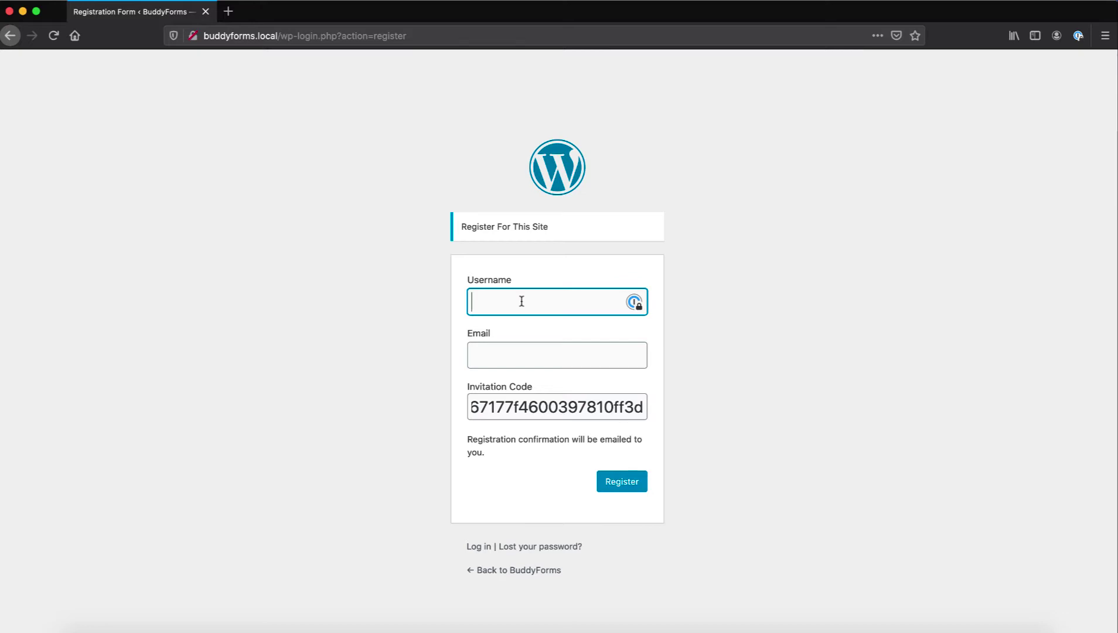
pyautogui.write('11aasuoerniceuser')
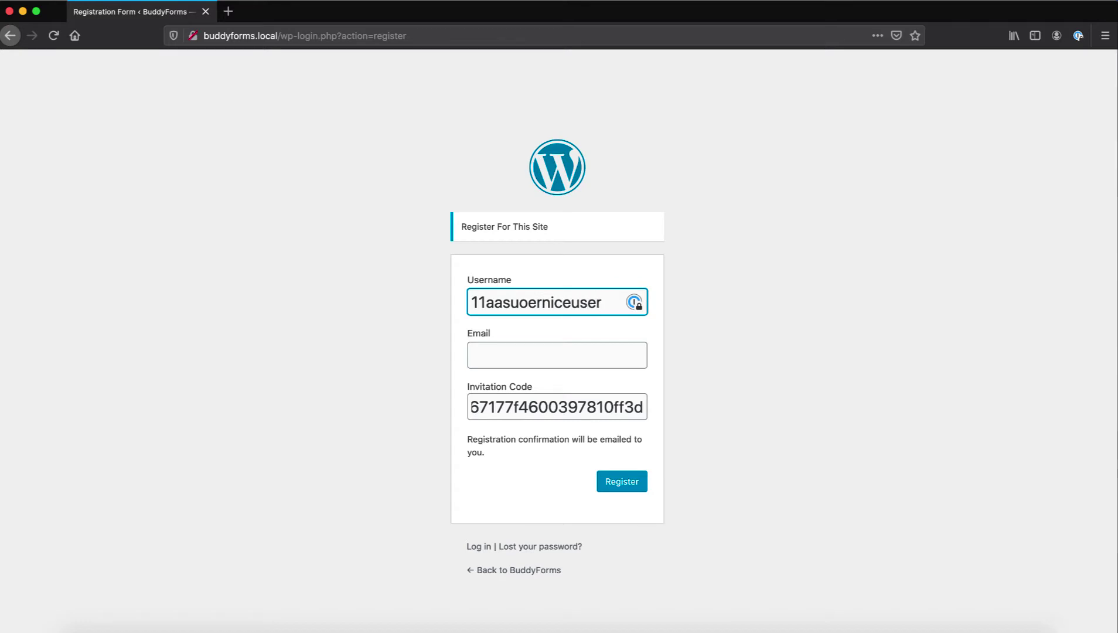
pyautogui.press('super+a')
pyautogui.press('super+c')
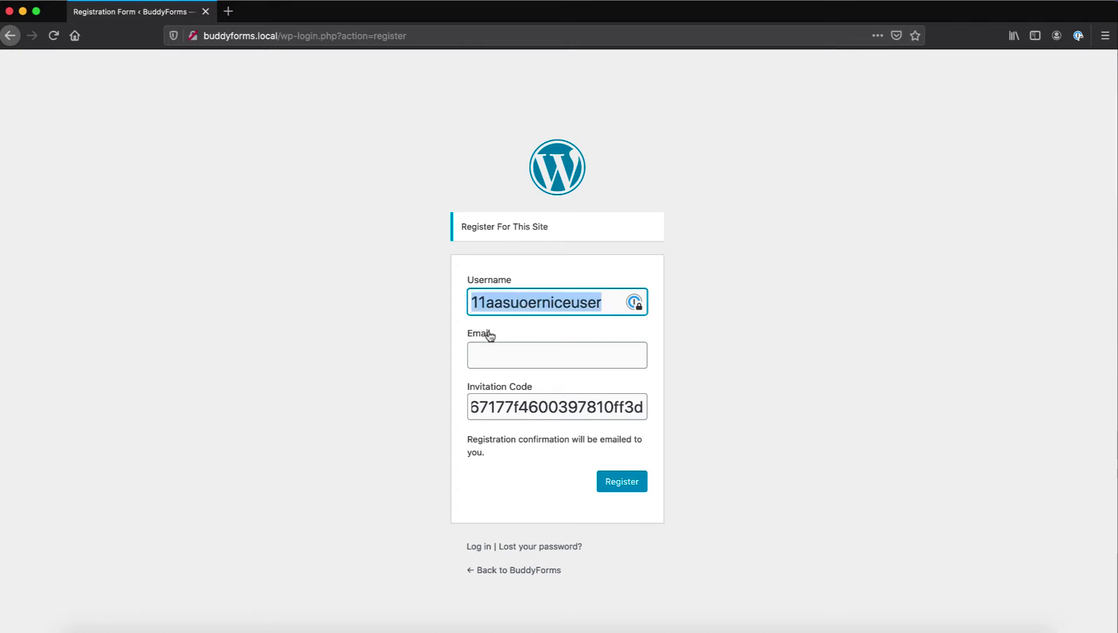
pyautogui.click(479, 346)
pyautogui.press('super+v')
pyautogui.write('@')
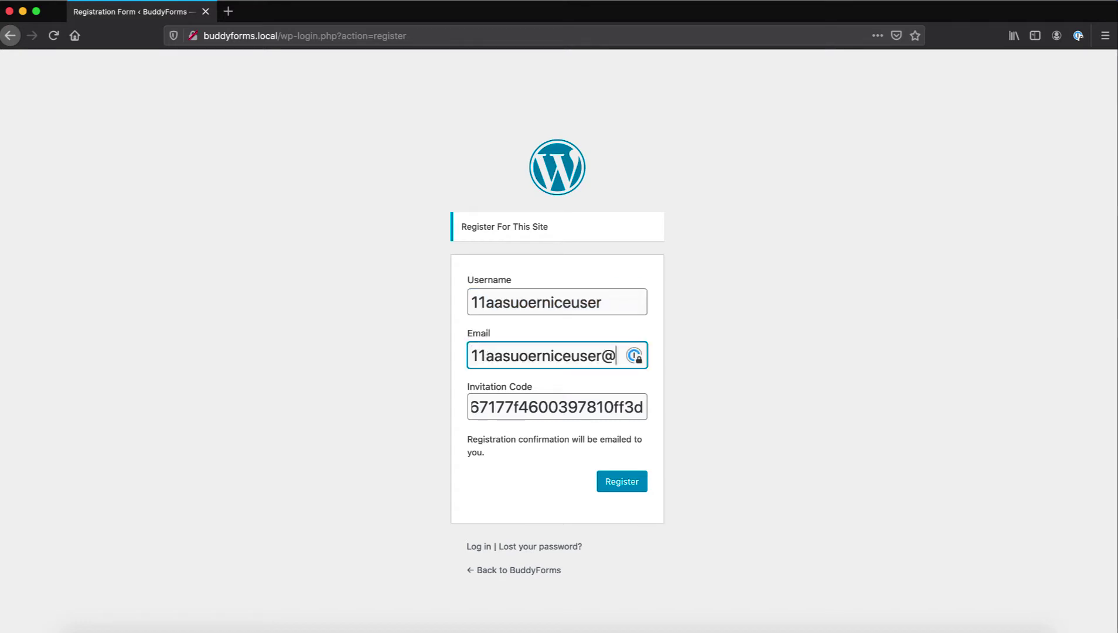
pyautogui.press('super+v')
pyautogui.write('.de')
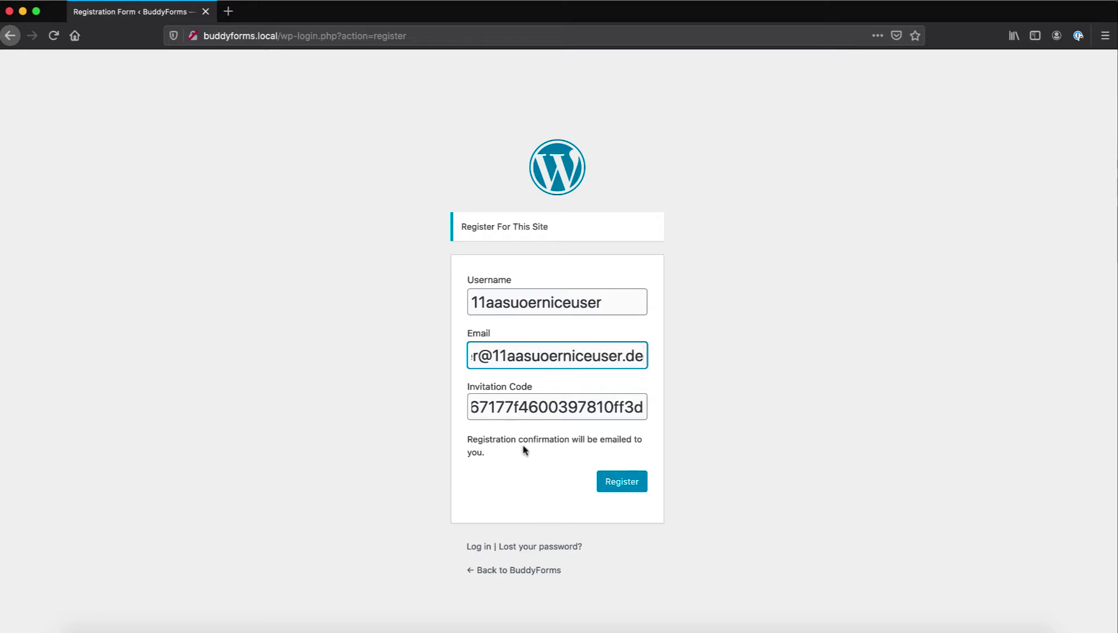
pyautogui.click(629, 484)
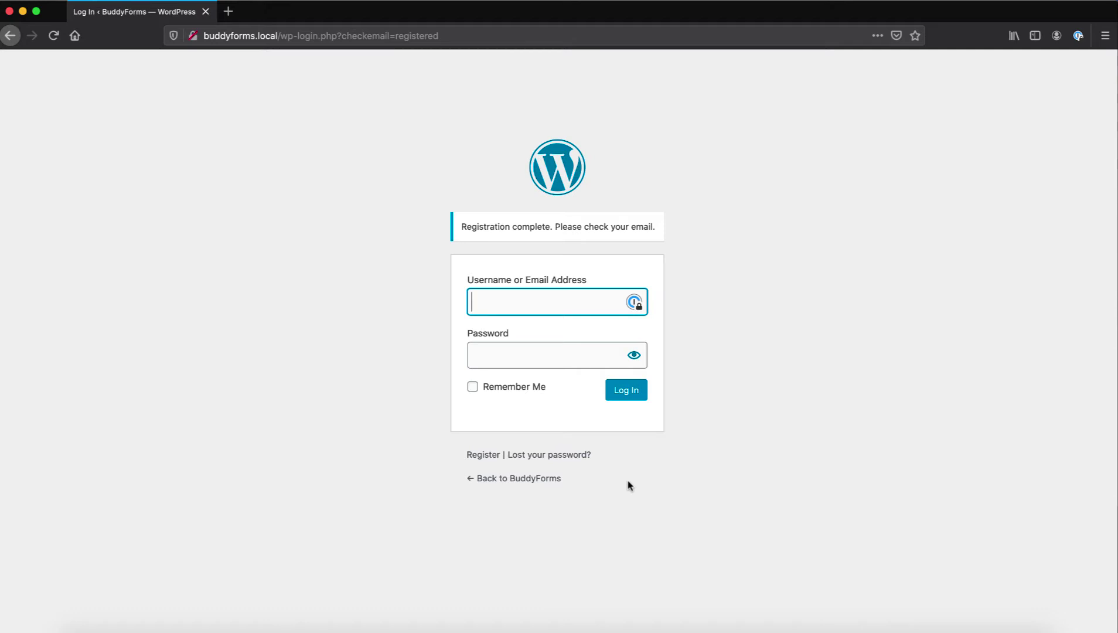
# Step: Open the Login Details email in MailHog, save the generated password, and enter it at login
pyautogui.press('super+t')
pyautogui.write('http://buddyforms.local:4003/')
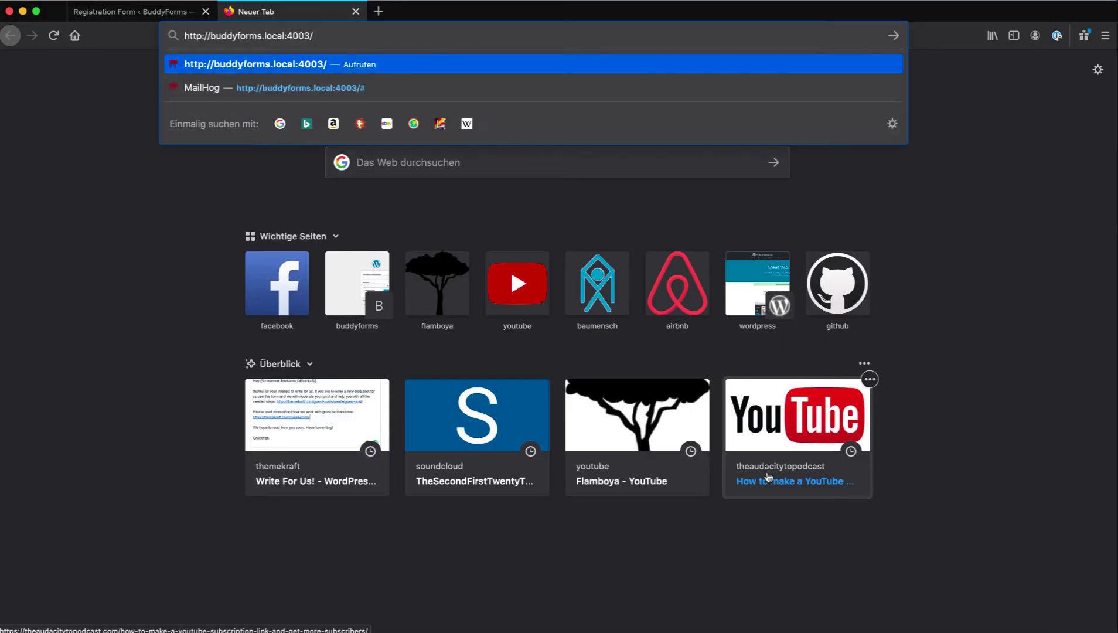
pyautogui.press('Return')
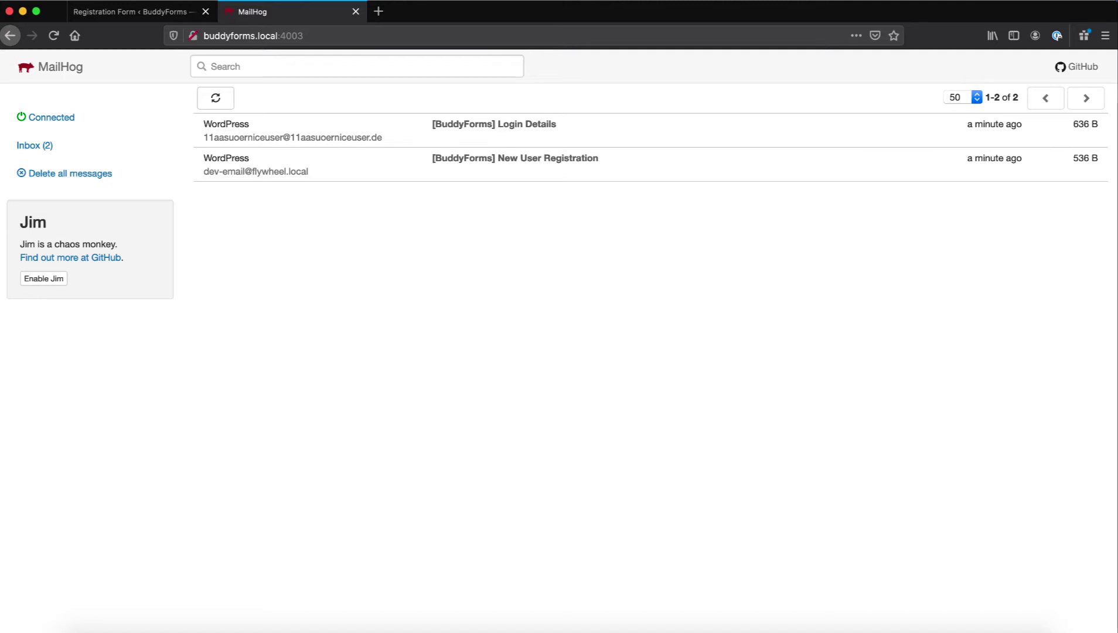
pyautogui.click(238, 126)
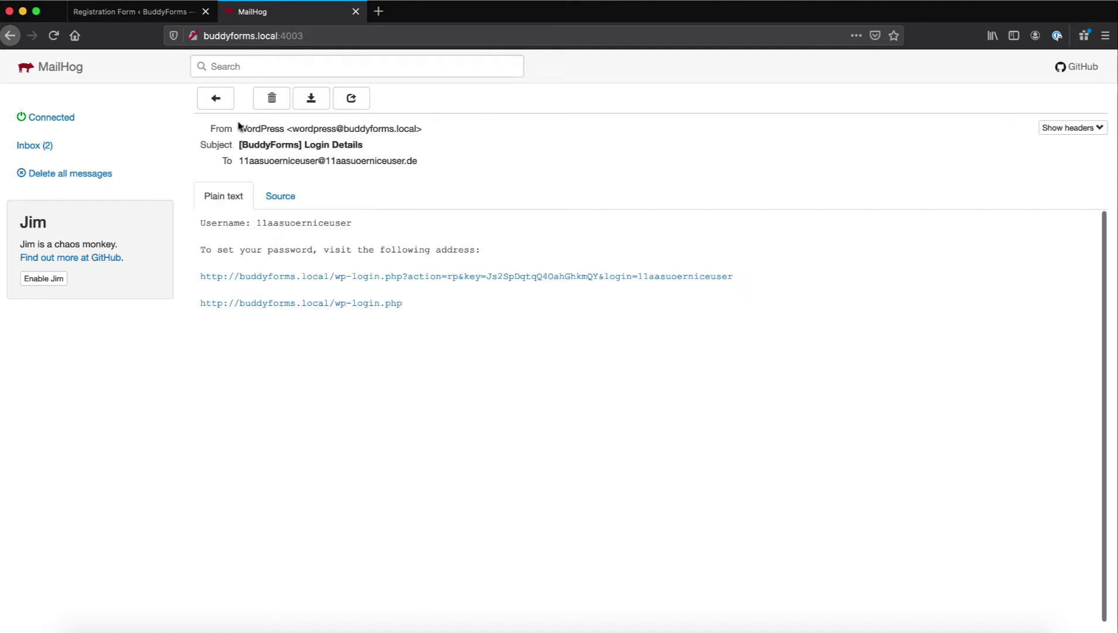
pyautogui.click(424, 277)
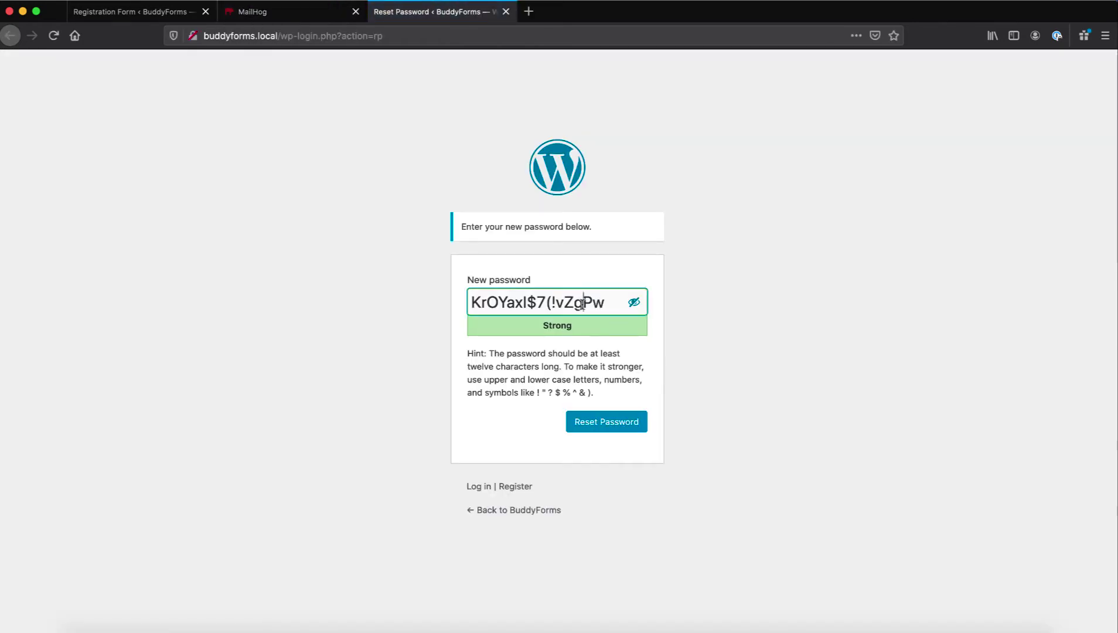
pyautogui.tripleClick(583, 303)
pyautogui.click(619, 423)
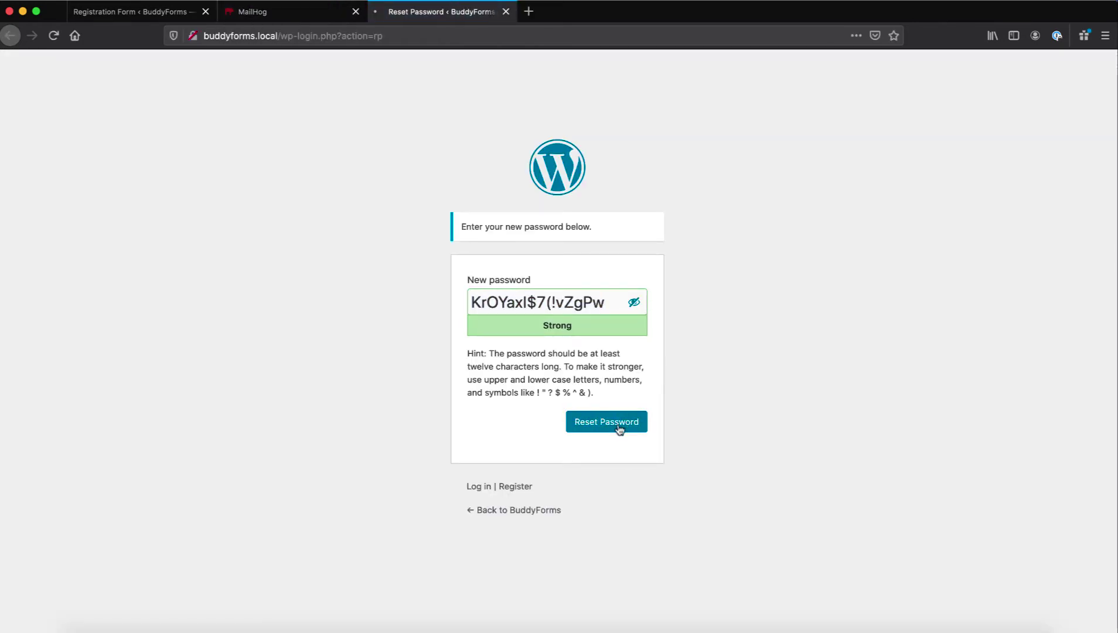
pyautogui.click(594, 228)
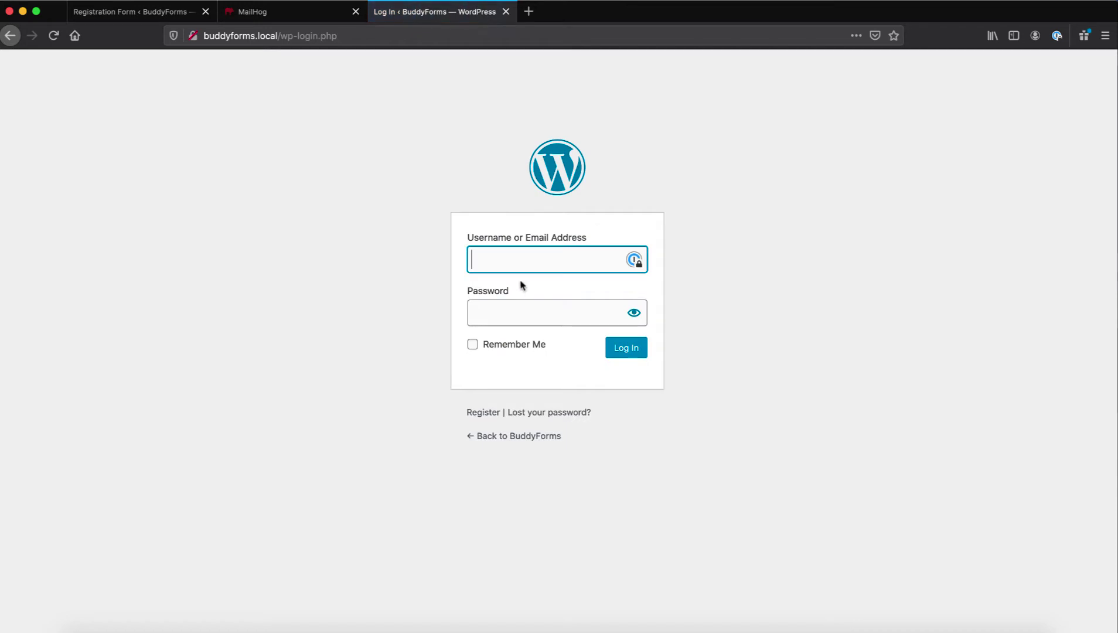
pyautogui.click(521, 312)
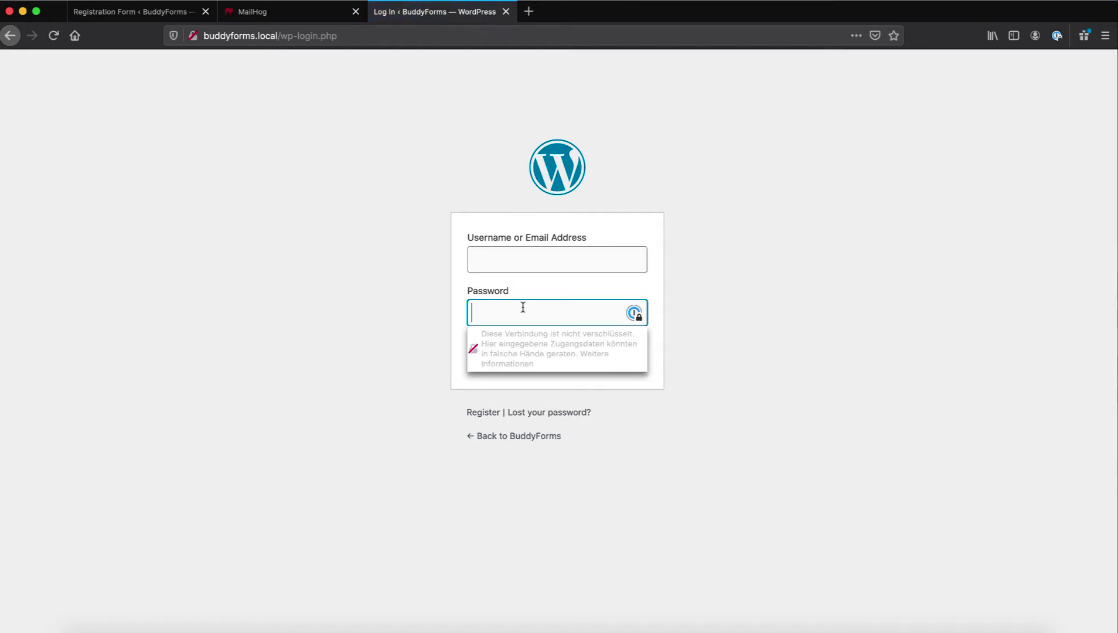
pyautogui.press('super+v')
# Step: Copy the new user's username from the email and log in with it
pyautogui.click(282, 14)
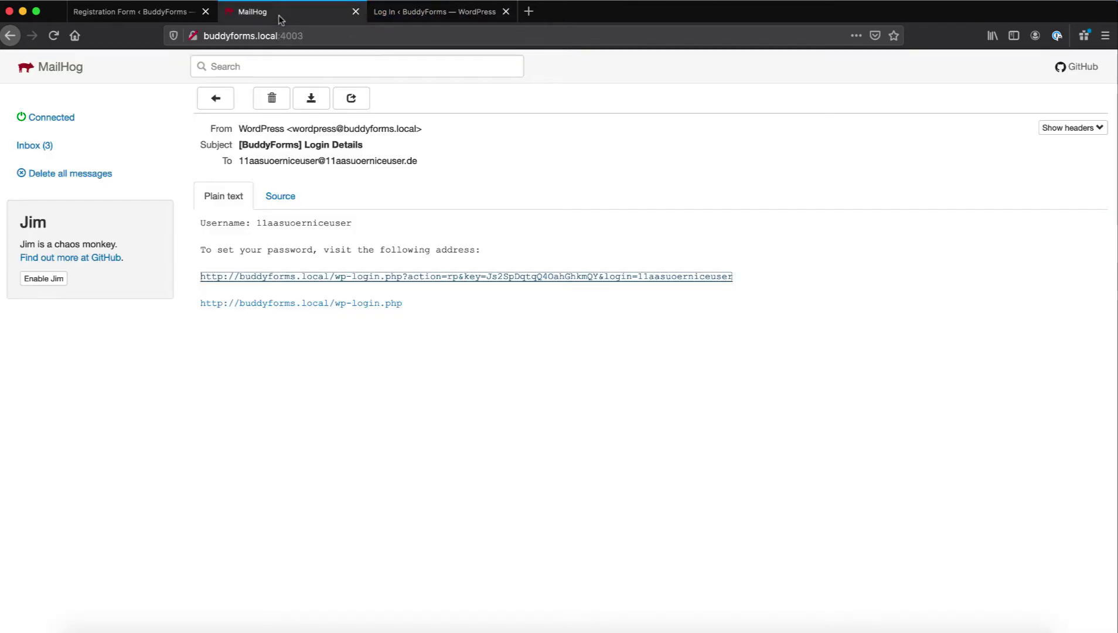
pyautogui.doubleClick(283, 223)
pyautogui.press('super+c')
pyautogui.click(436, 12)
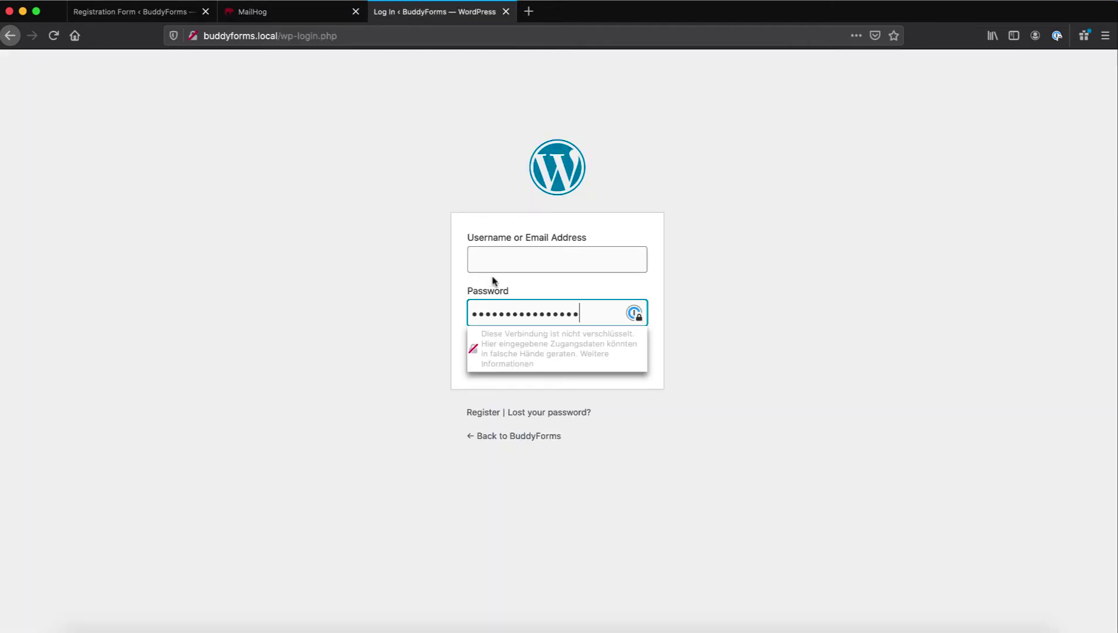
pyautogui.click(510, 265)
pyautogui.press('super+v')
pyautogui.click(627, 348)
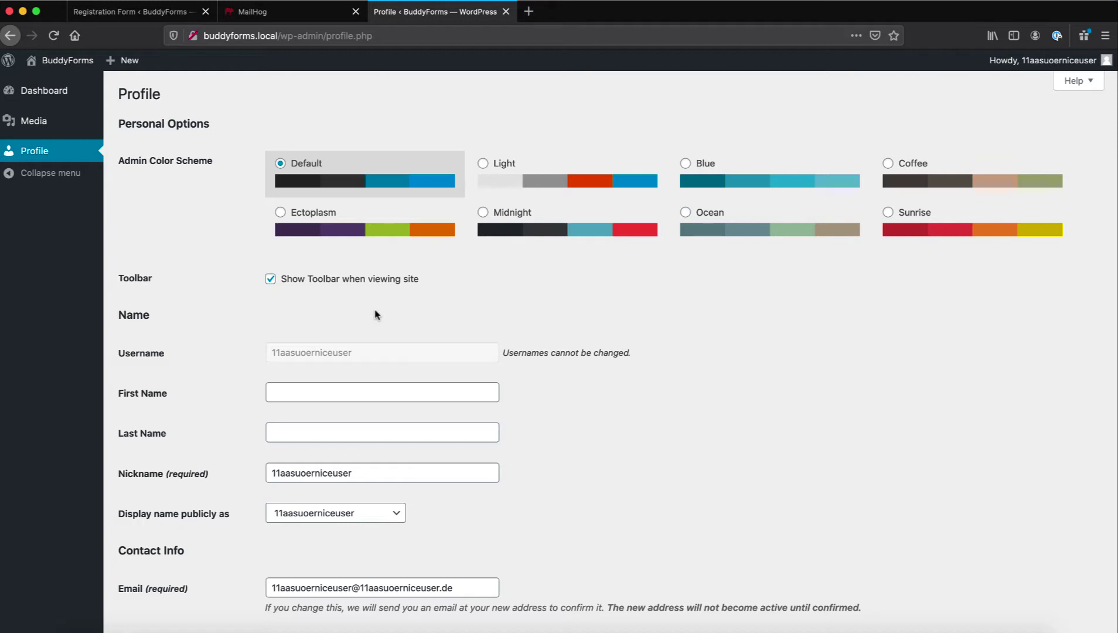
# Step: Open buddyforms.local/my-invite-codes/ and scroll through the new user's five active codes
pyautogui.click(284, 33)
pyautogui.click(282, 31)
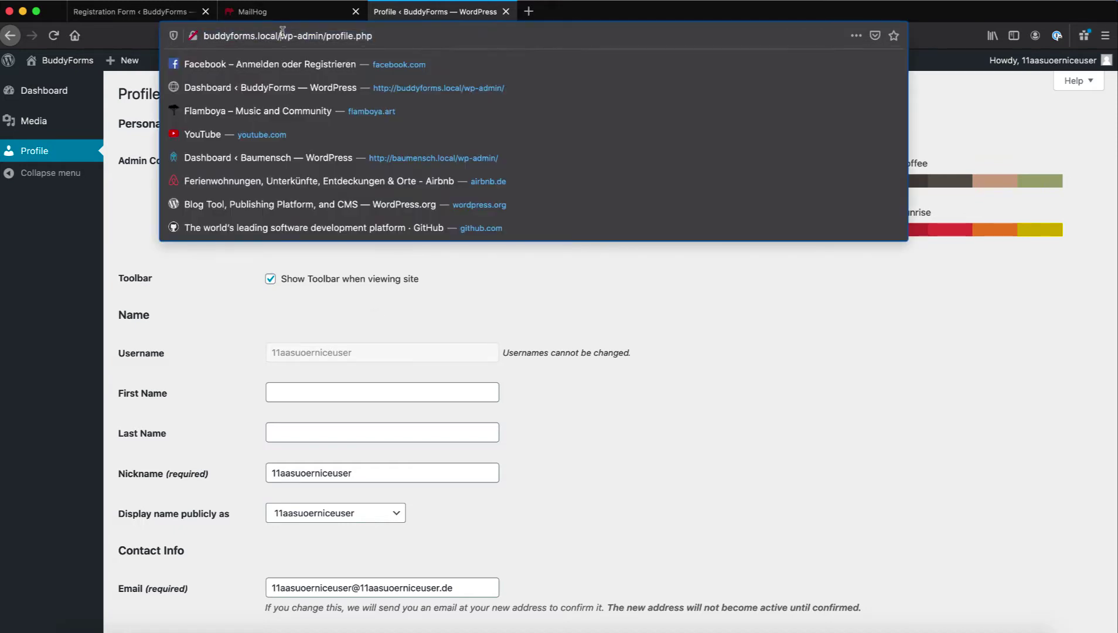
pyautogui.moveTo(282, 34); pyautogui.dragTo(375, 35)
pyautogui.write('my')
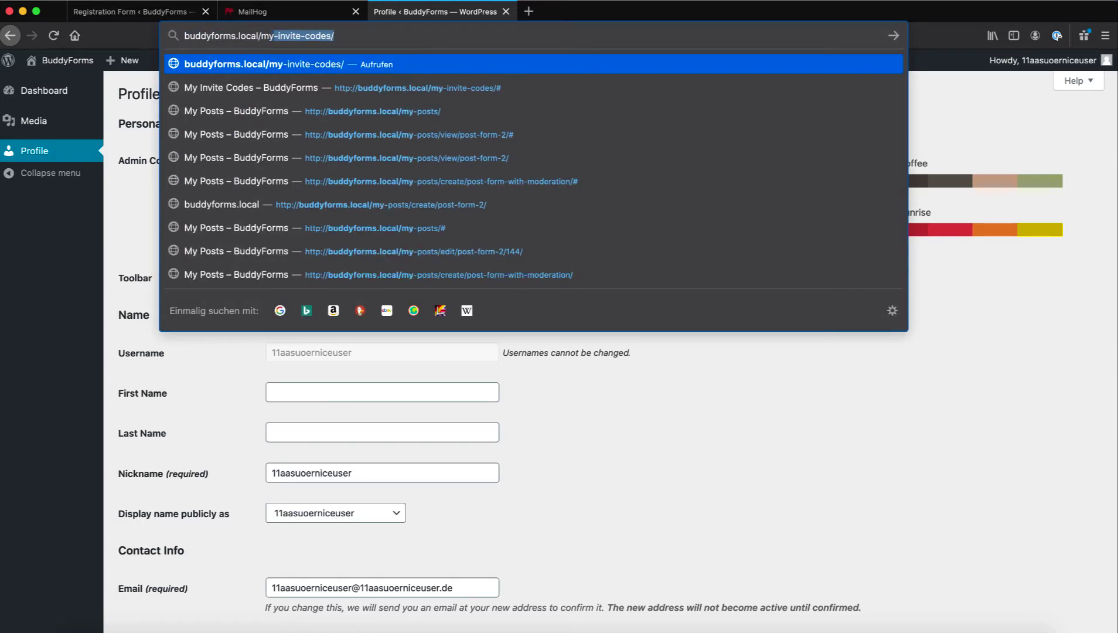
pyautogui.press('Return')
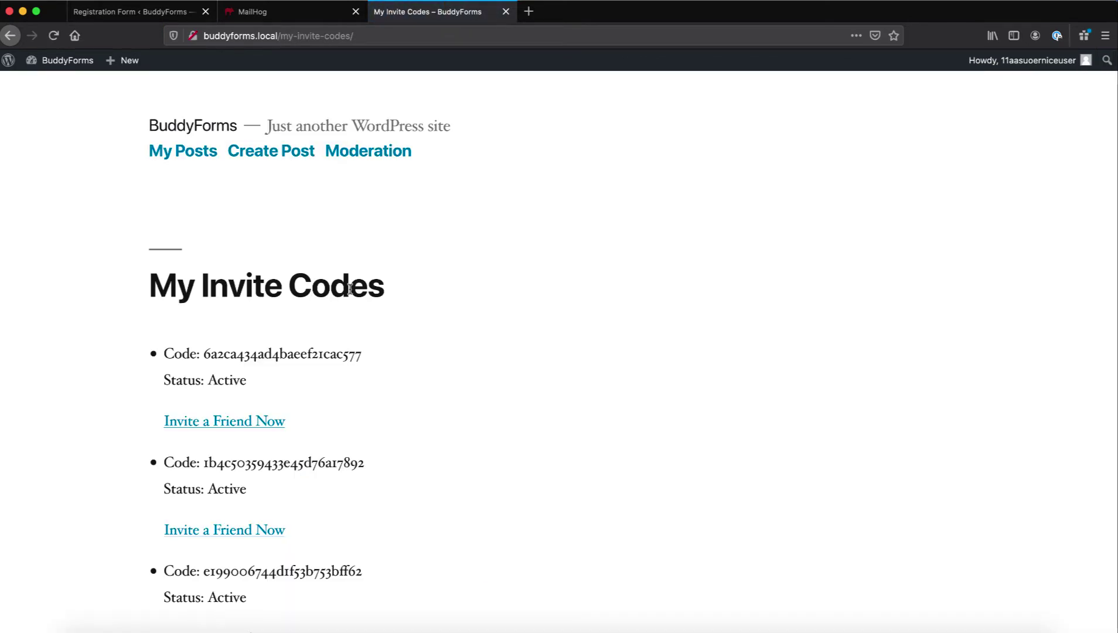
pyautogui.scroll(-4, 349, 288)
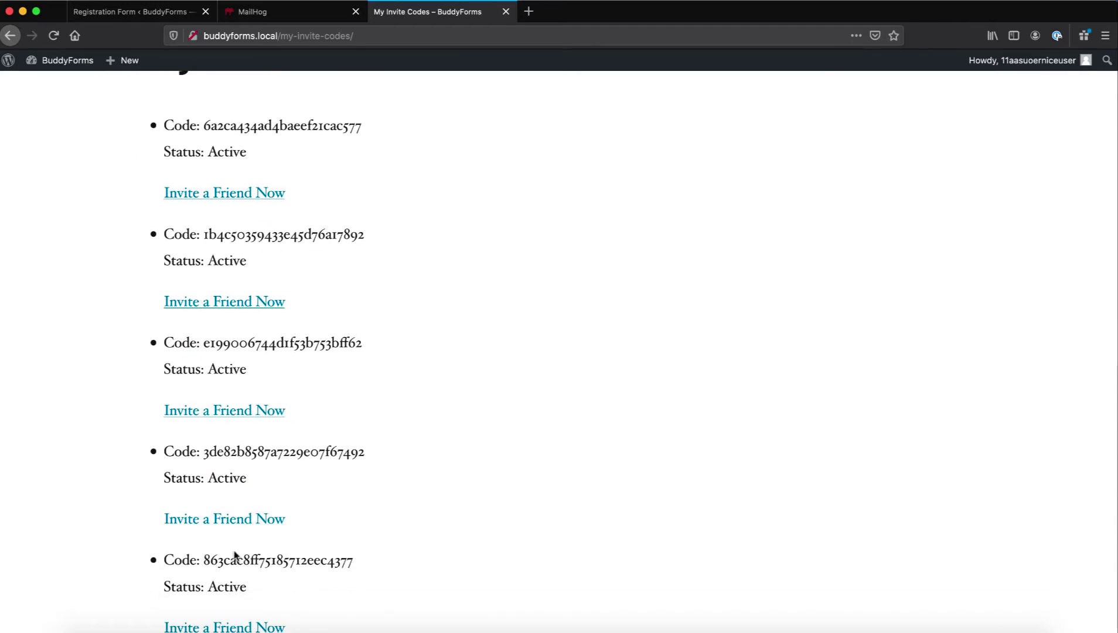
pyautogui.click(157, 627)
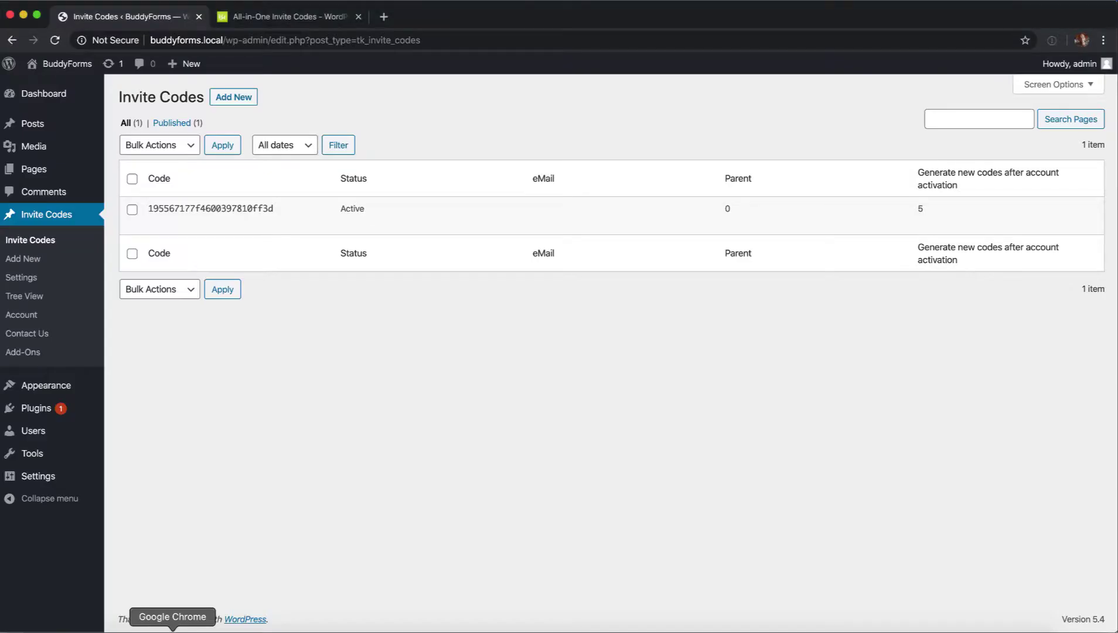
# Step: Search Pages for 'my' and open the My Invite Codes page in the editor
pyautogui.click(45, 170)
pyautogui.click(973, 119)
pyautogui.write('m')
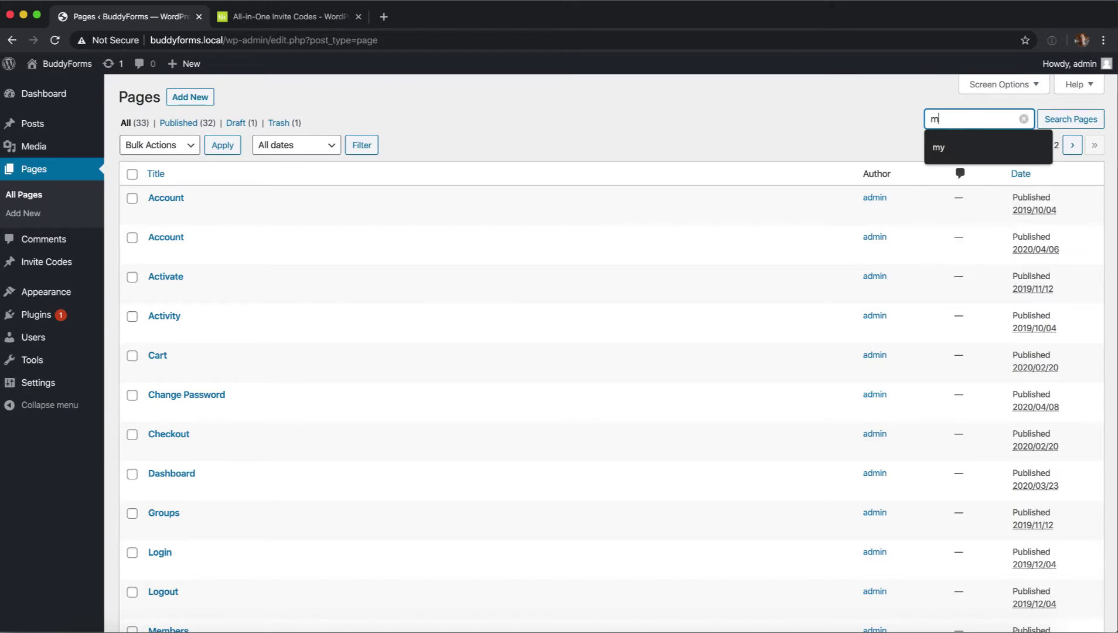
pyautogui.write('y')
pyautogui.press('Return')
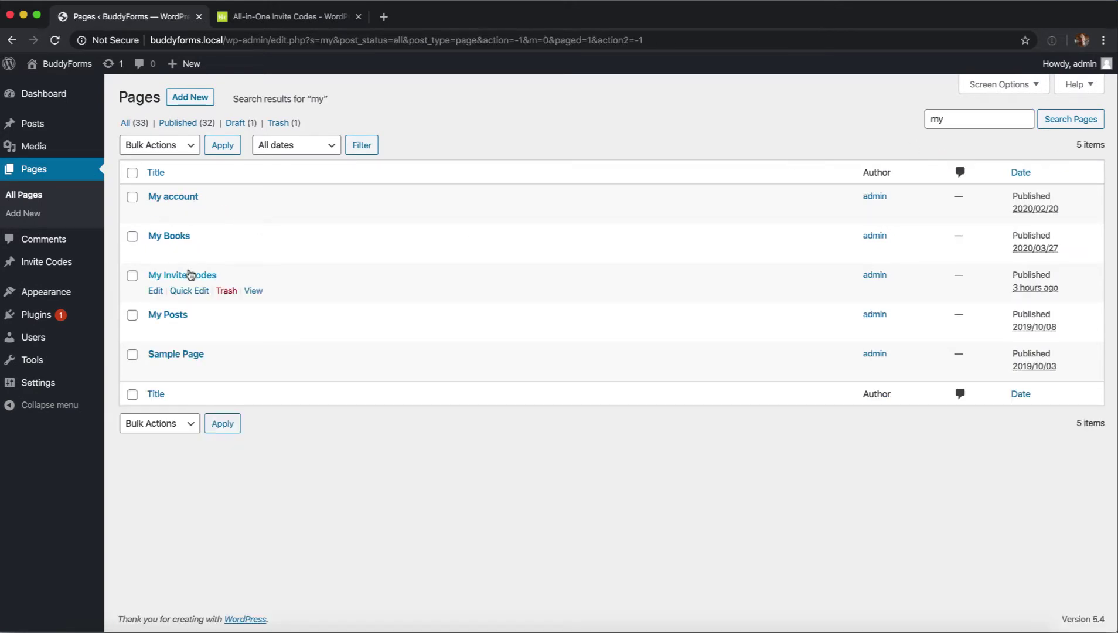
pyautogui.click(190, 275)
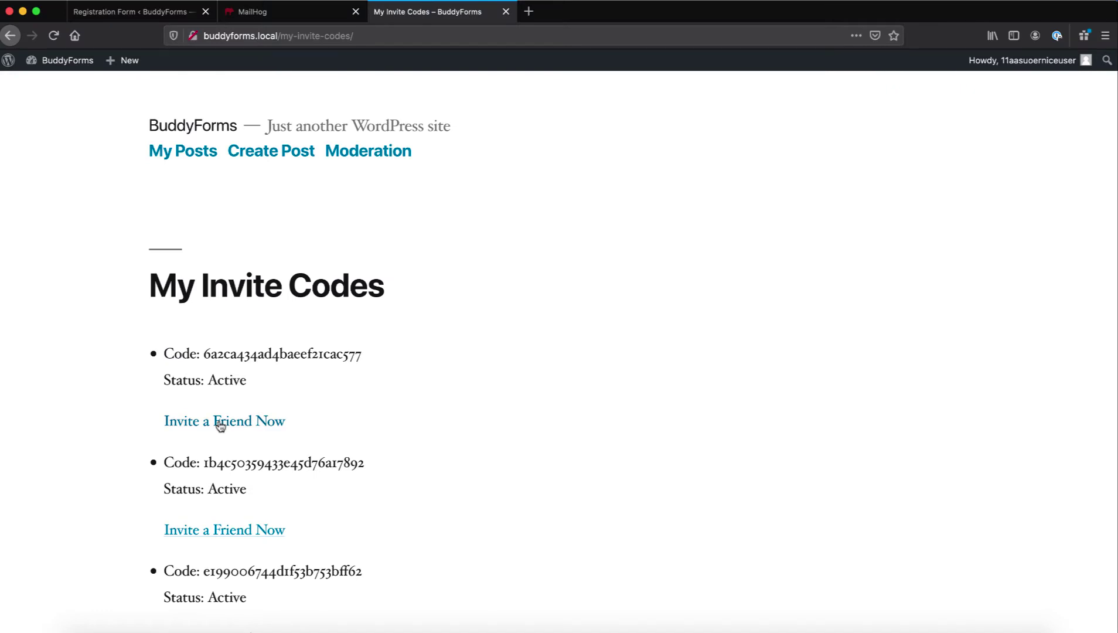
# Step: Open the first code's invite form and enter a recipient address and the subject 'subject'
pyautogui.click(220, 422)
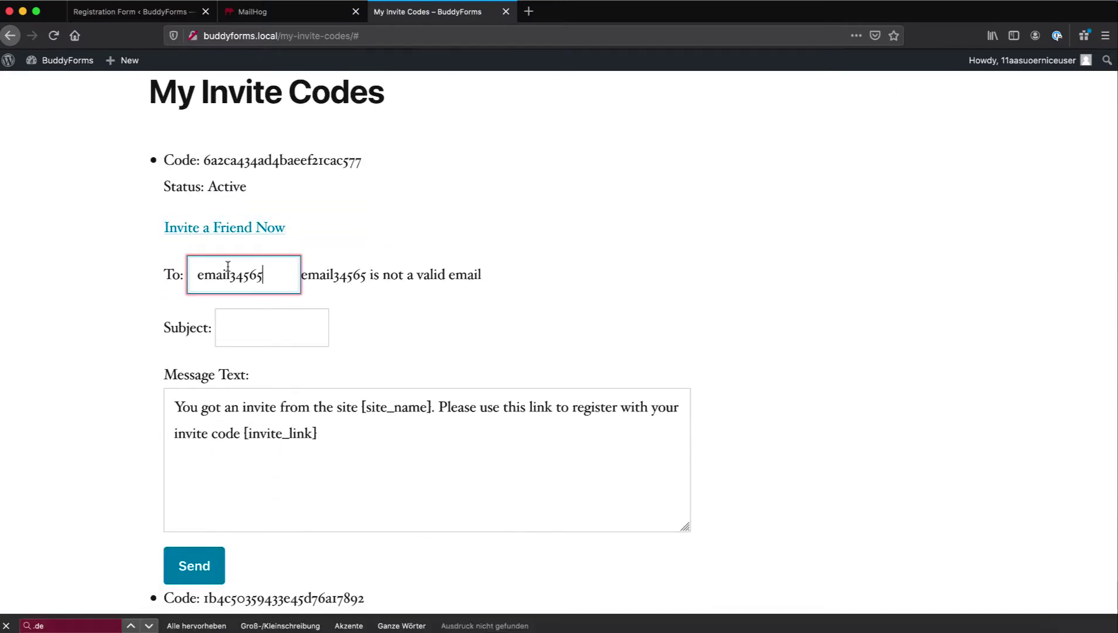
pyautogui.write('@')
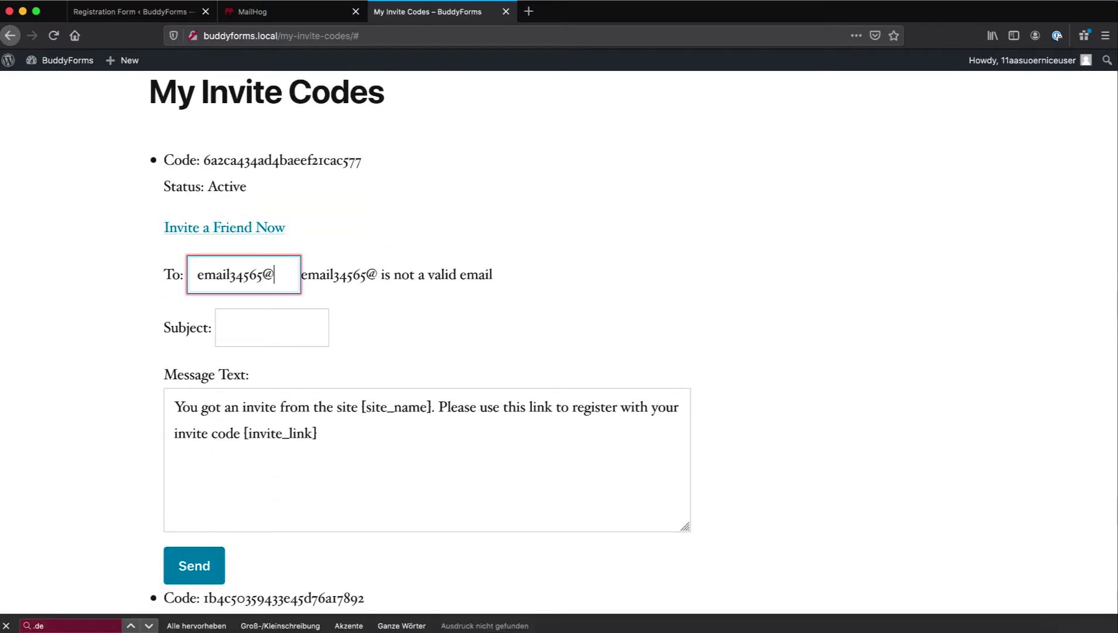
pyautogui.press('super+v')
pyautogui.press('Tab')
pyautogui.write('subjec')
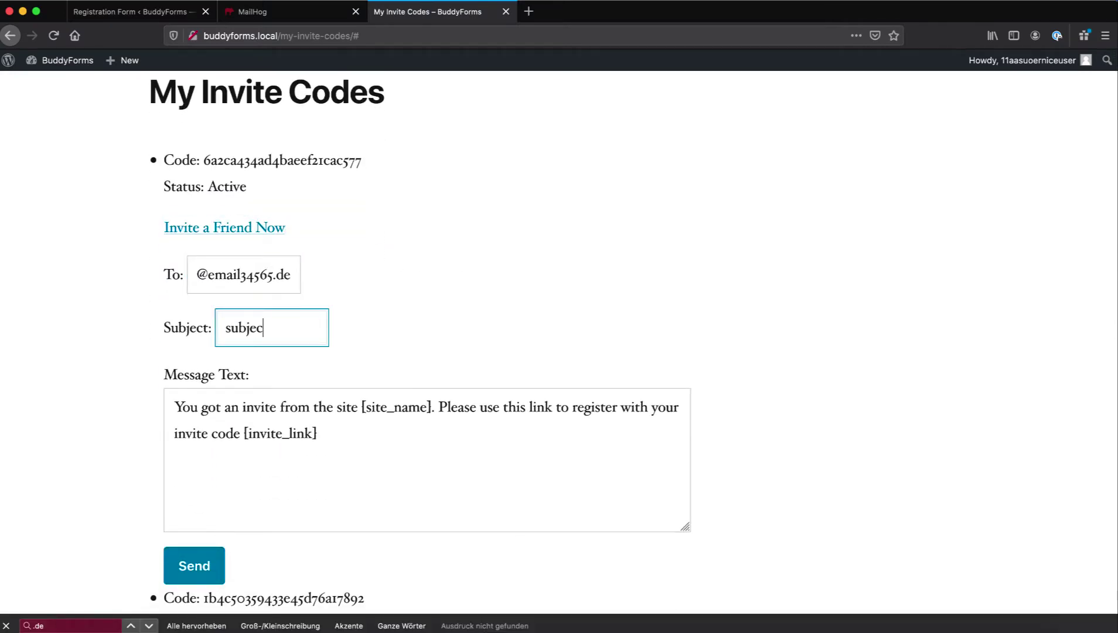
pyautogui.write('t')
pyautogui.click(373, 444)
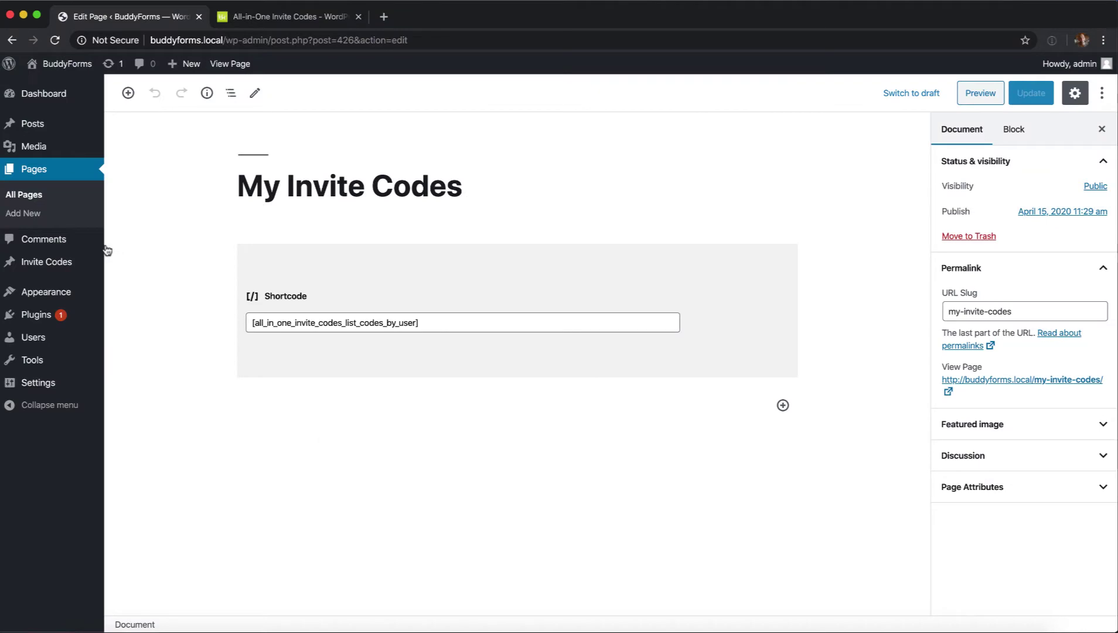
# Step: Review the Mail Templates and General Settings tabs of the Invite Codes settings
pyautogui.moveTo(47, 261)
pyautogui.click(130, 301)
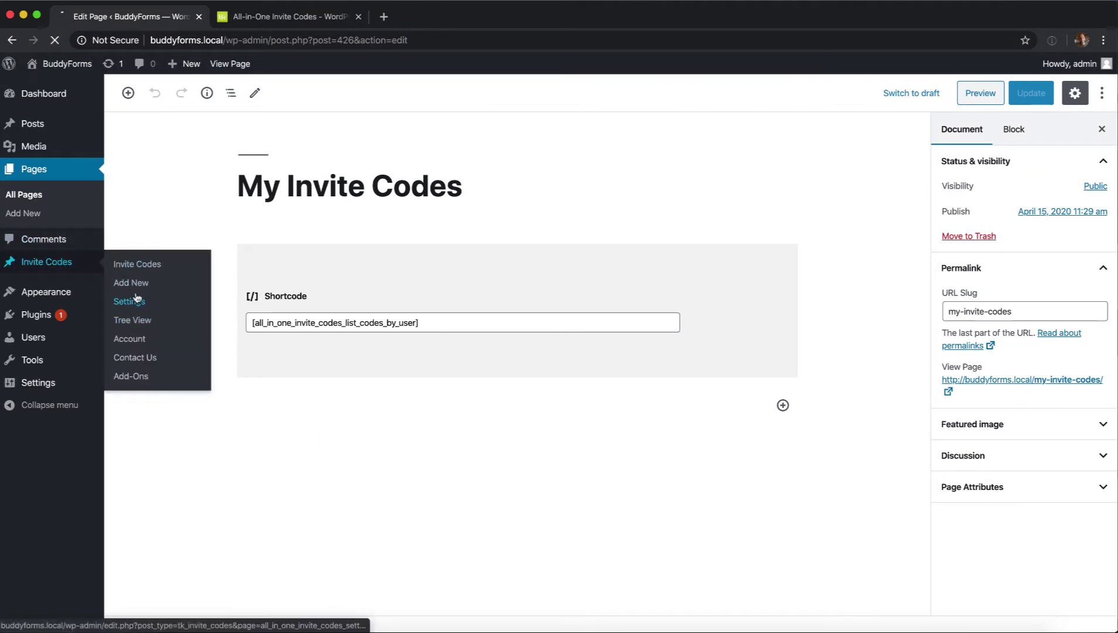
pyautogui.click(271, 111)
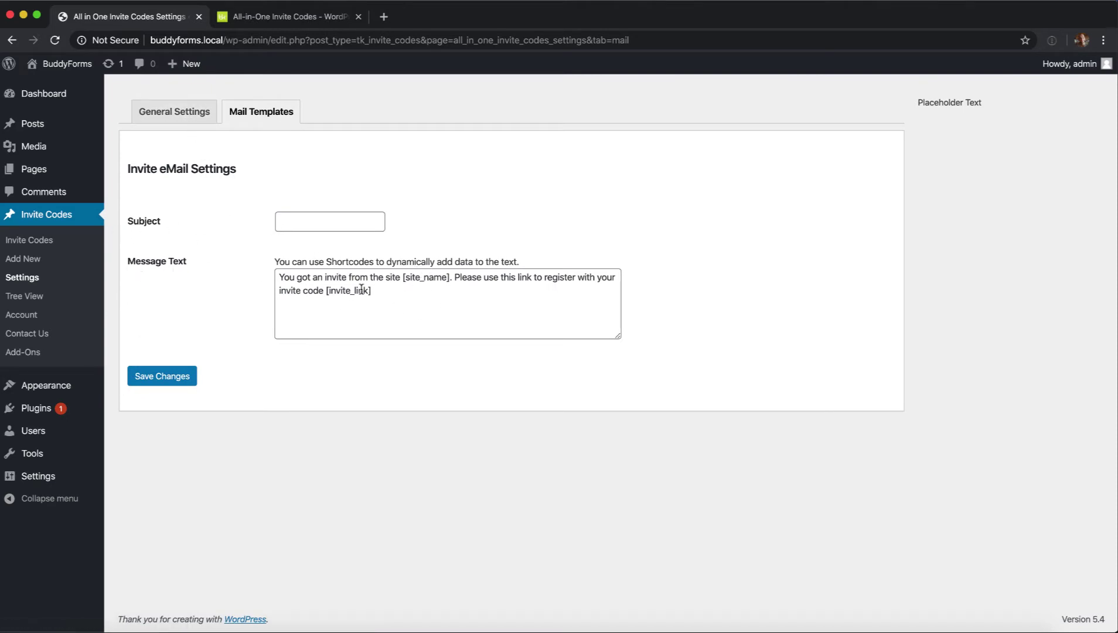
pyautogui.click(185, 117)
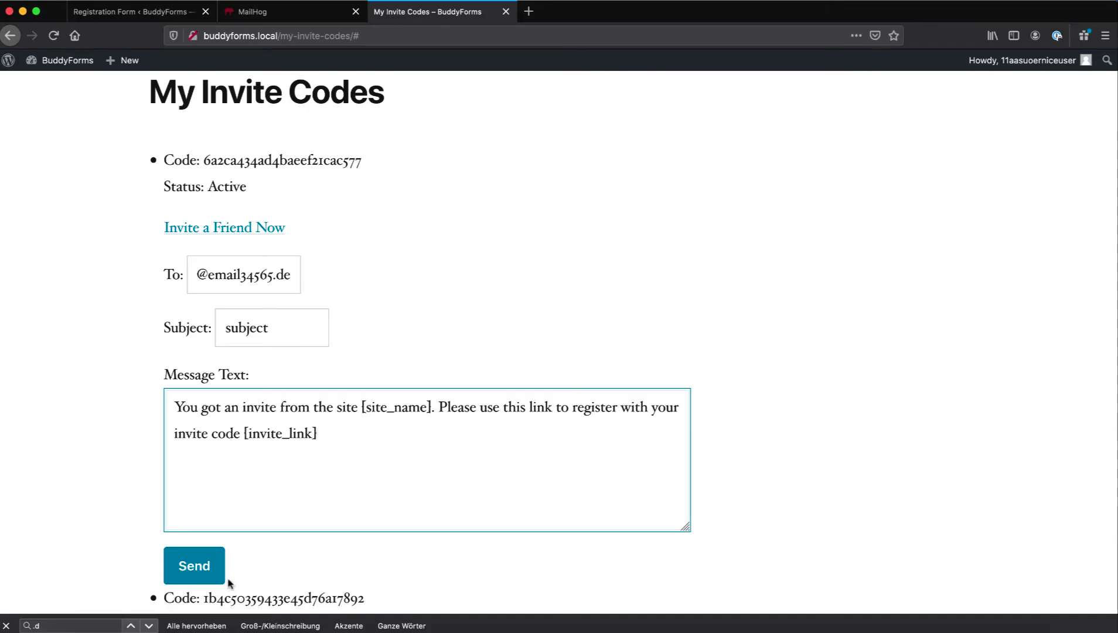
# Step: Send the first code's invite and select the recipient address it now reports
pyautogui.click(196, 569)
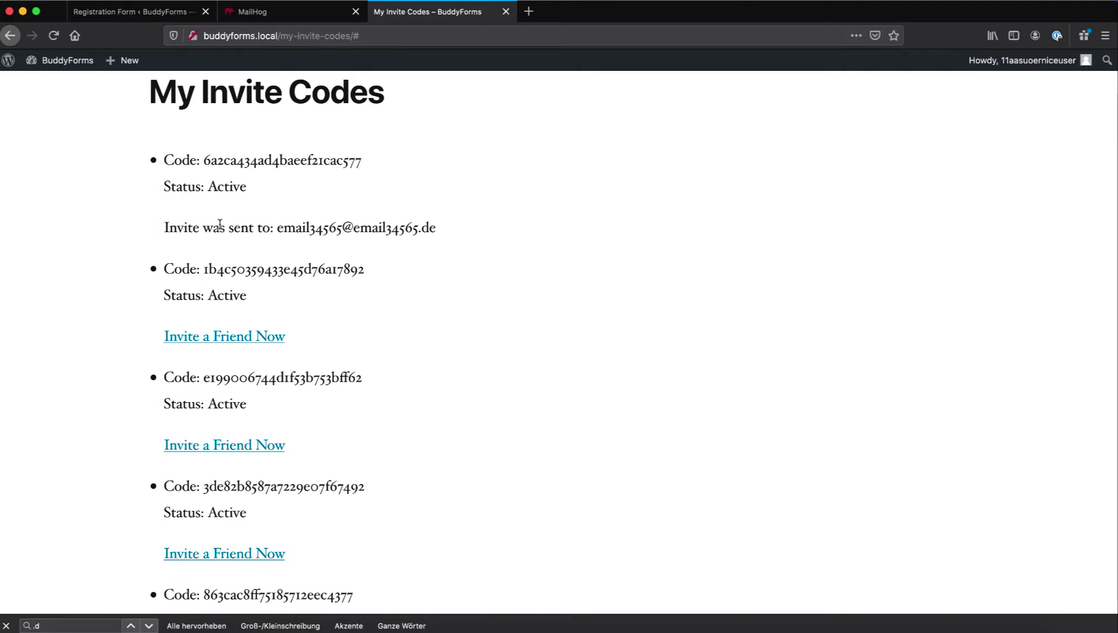
pyautogui.moveTo(273, 228); pyautogui.dragTo(436, 228)
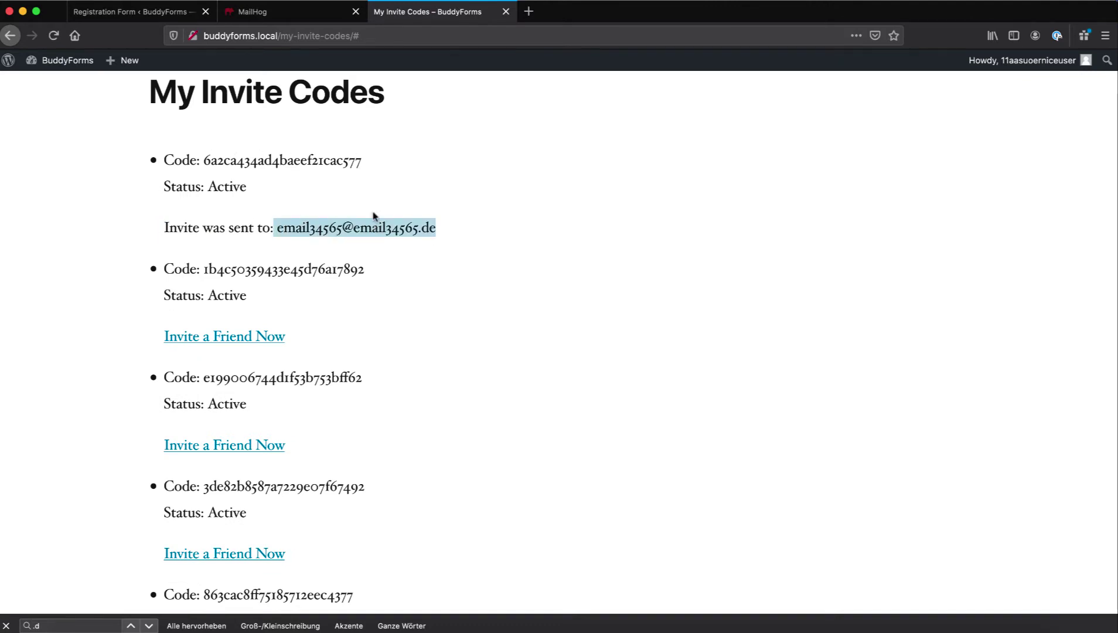
pyautogui.click(273, 8)
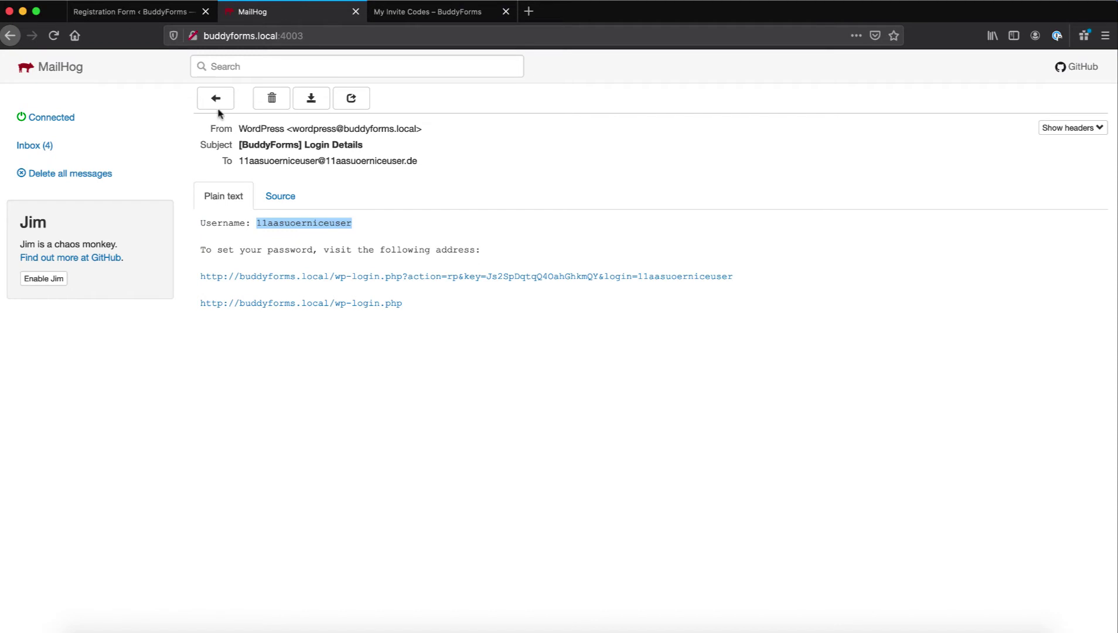
# Step: Open the 'subject' invite e-mail in MailHog, then log the new user out of WordPress
pyautogui.click(46, 153)
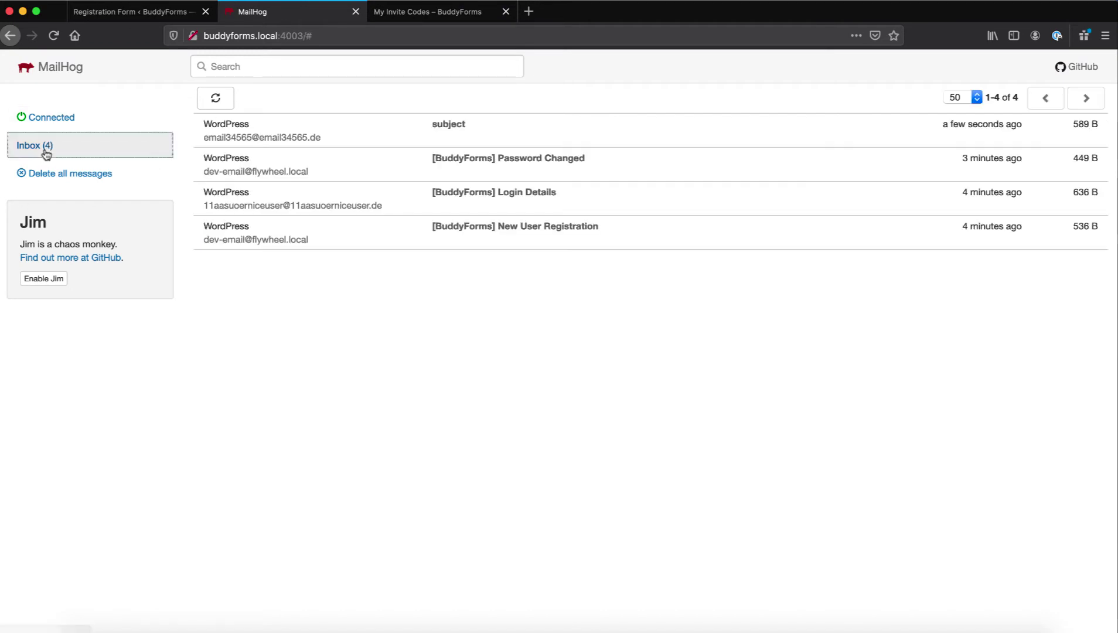
pyautogui.click(257, 128)
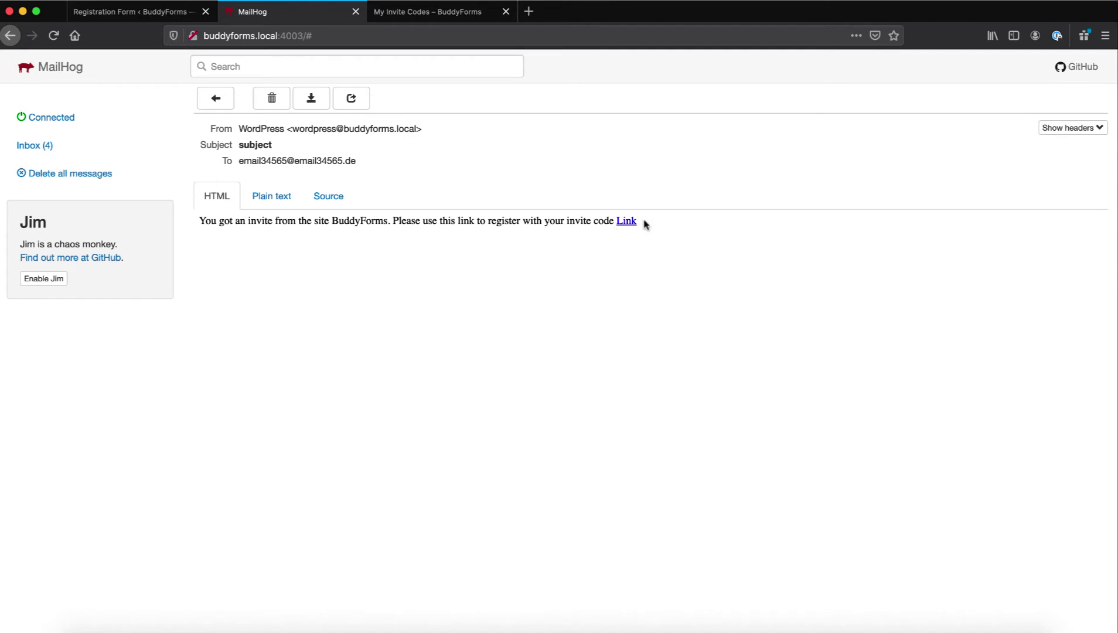
pyautogui.click(413, 12)
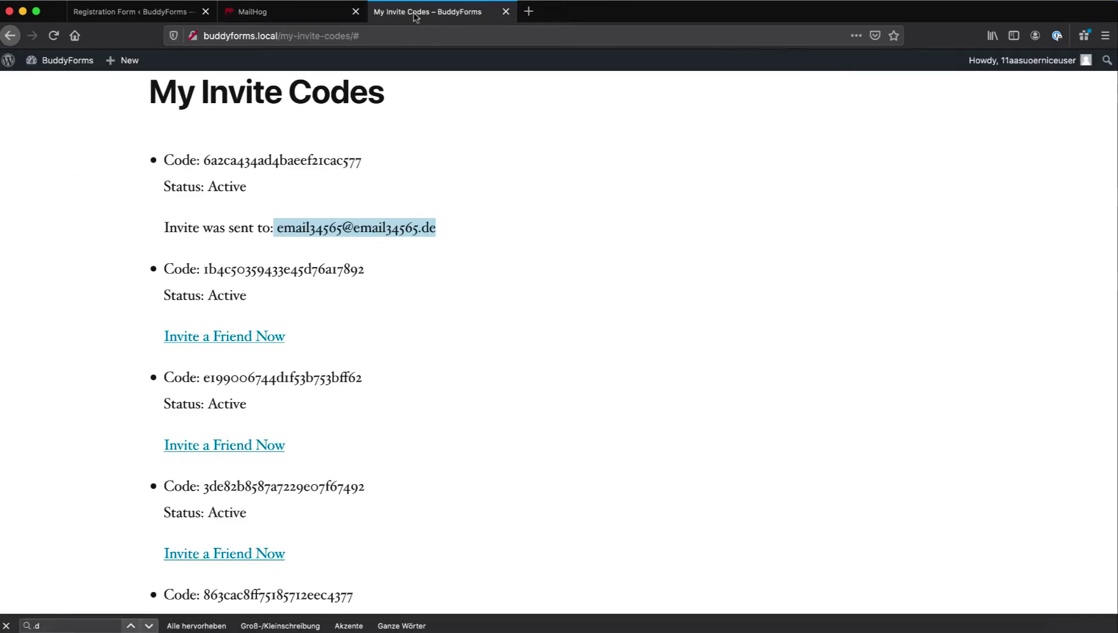
pyautogui.moveTo(1025, 59)
pyautogui.click(1007, 135)
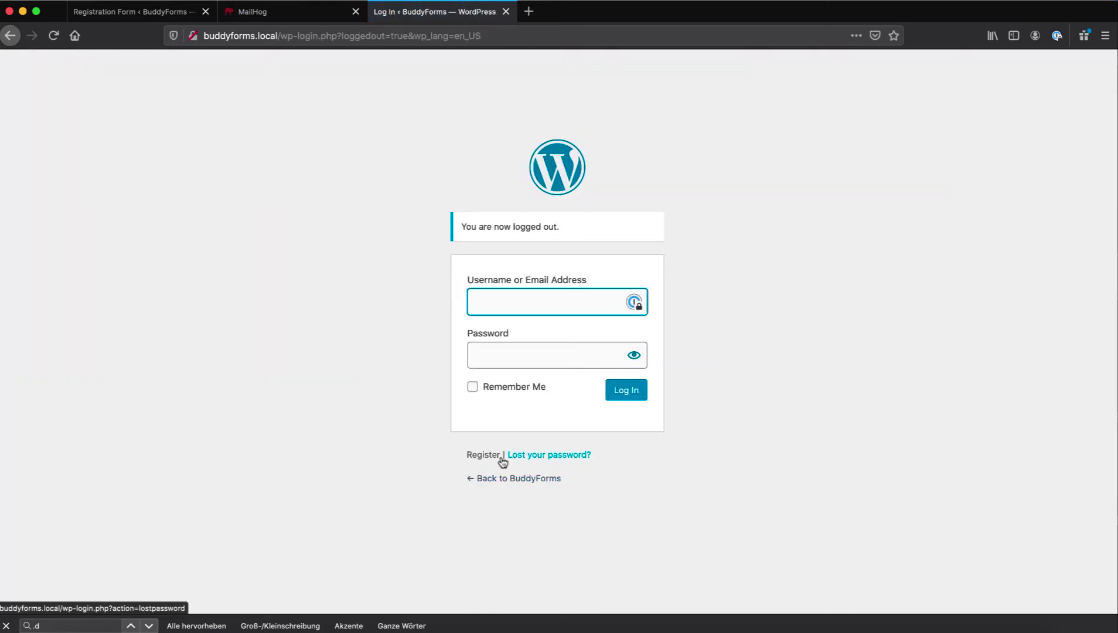
# Step: Follow the invite e-mail's registration link so the form opens with the invitation code prefilled
pyautogui.click(262, 11)
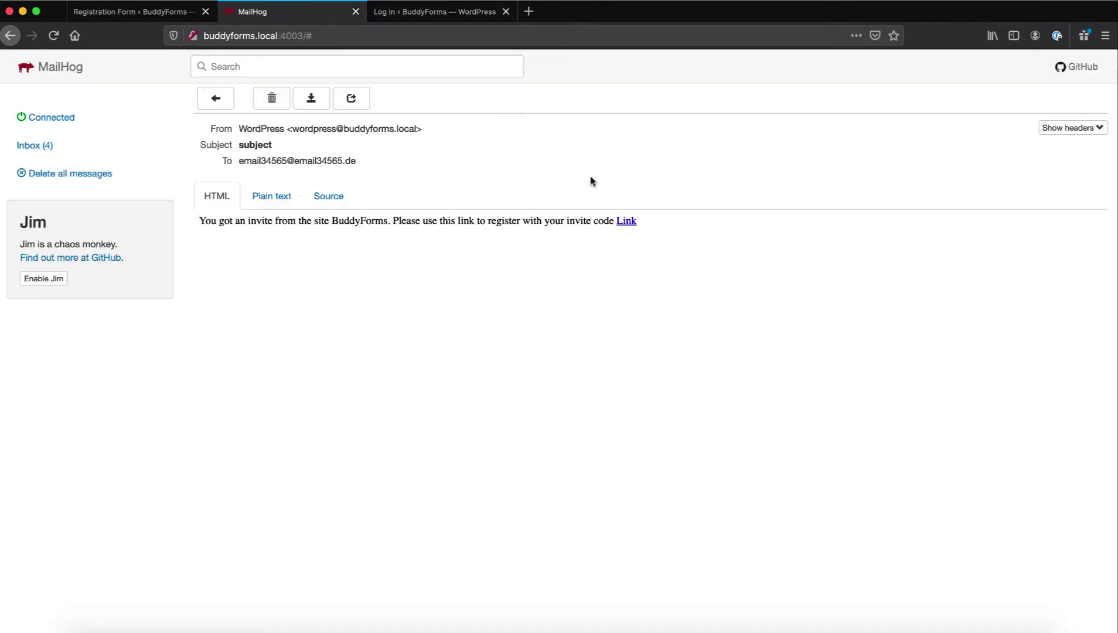
pyautogui.click(636, 222)
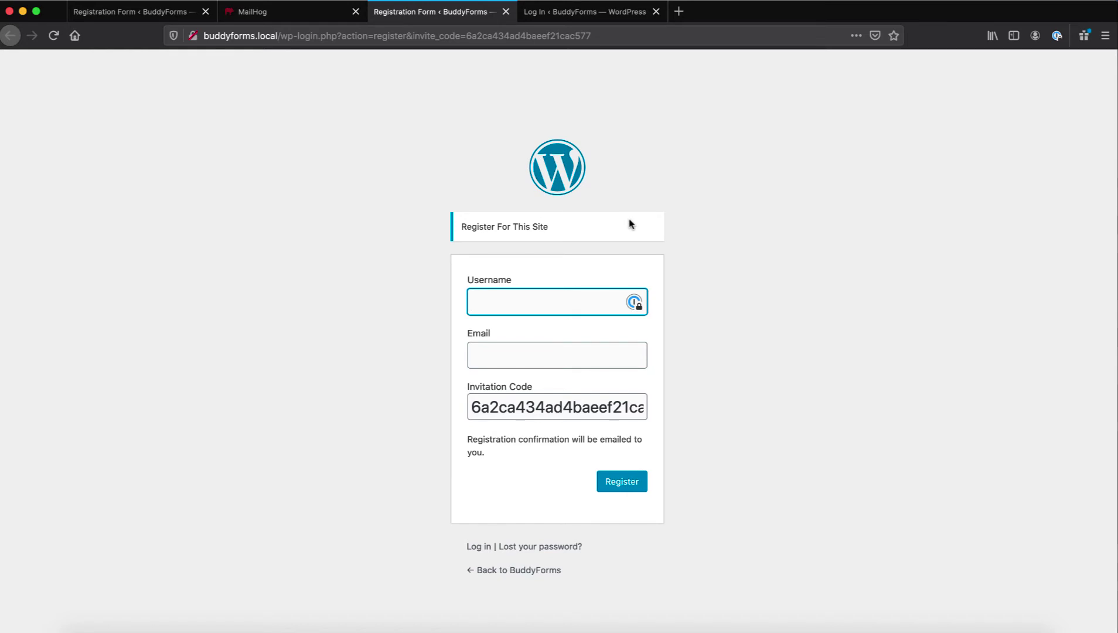
pyautogui.doubleClick(478, 407)
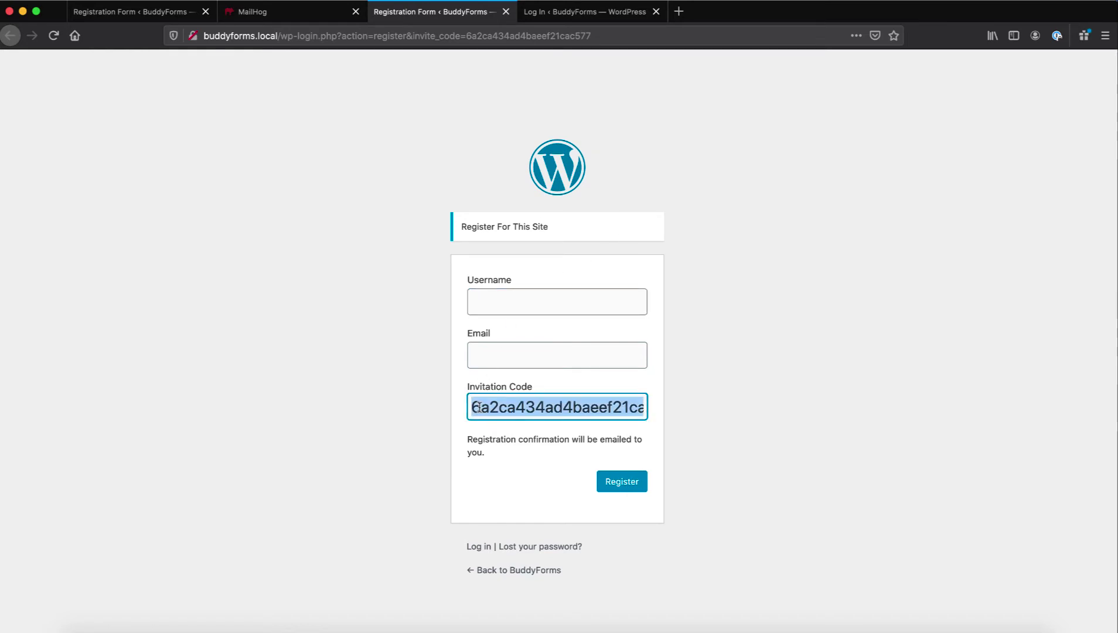
# Step: Register using the friend's e-mail address as Email and its name part as Username
pyautogui.click(271, 18)
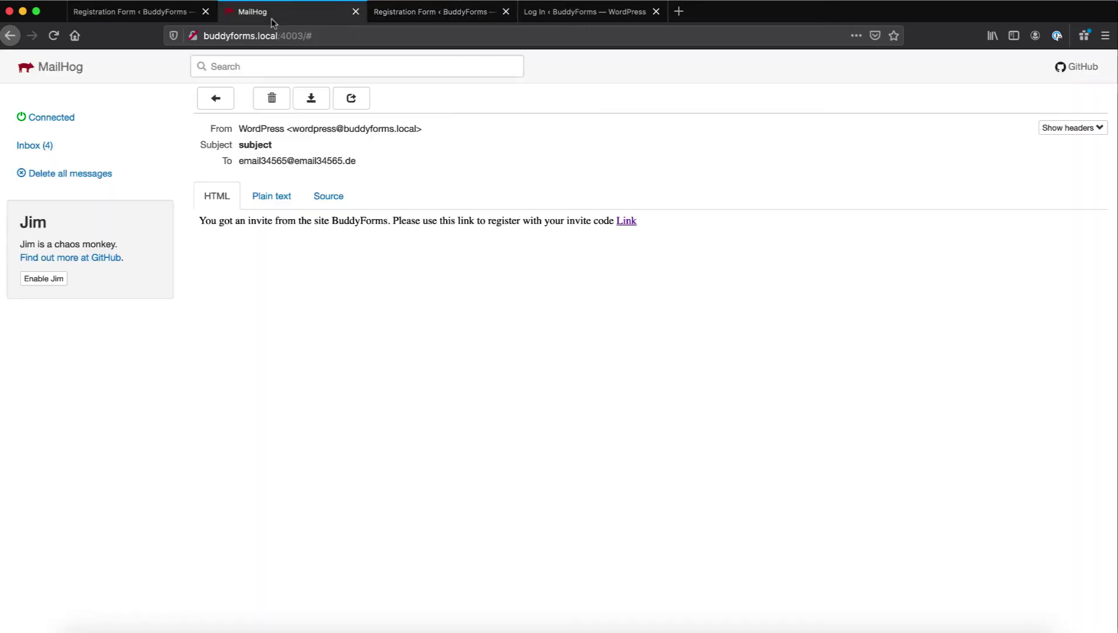
pyautogui.moveTo(363, 161); pyautogui.dragTo(236, 160)
pyautogui.press('super+c')
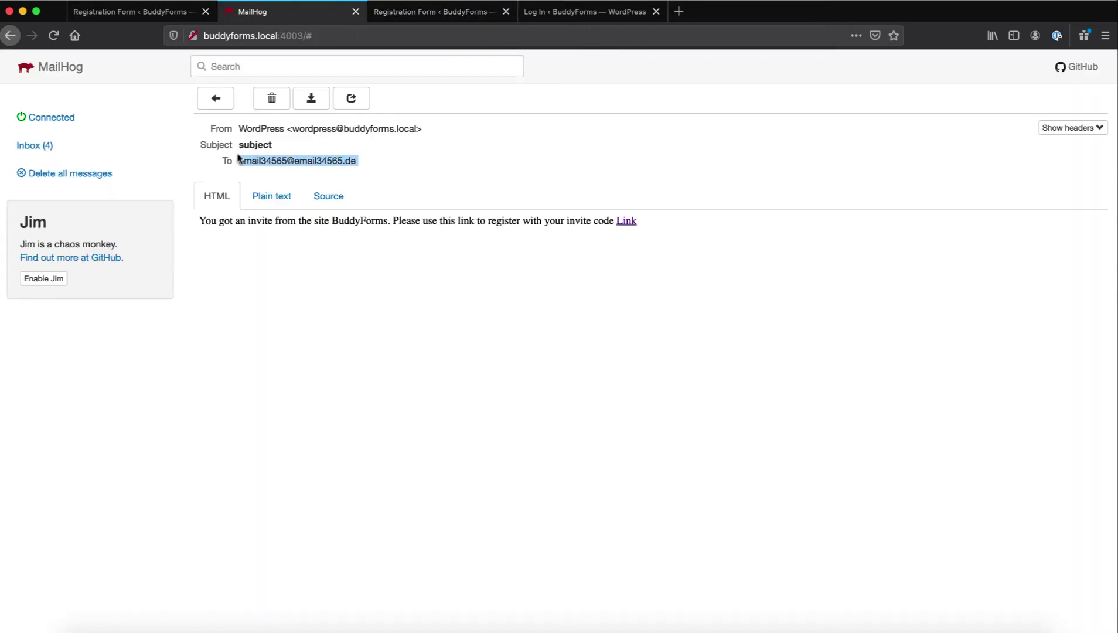
pyautogui.click(410, 12)
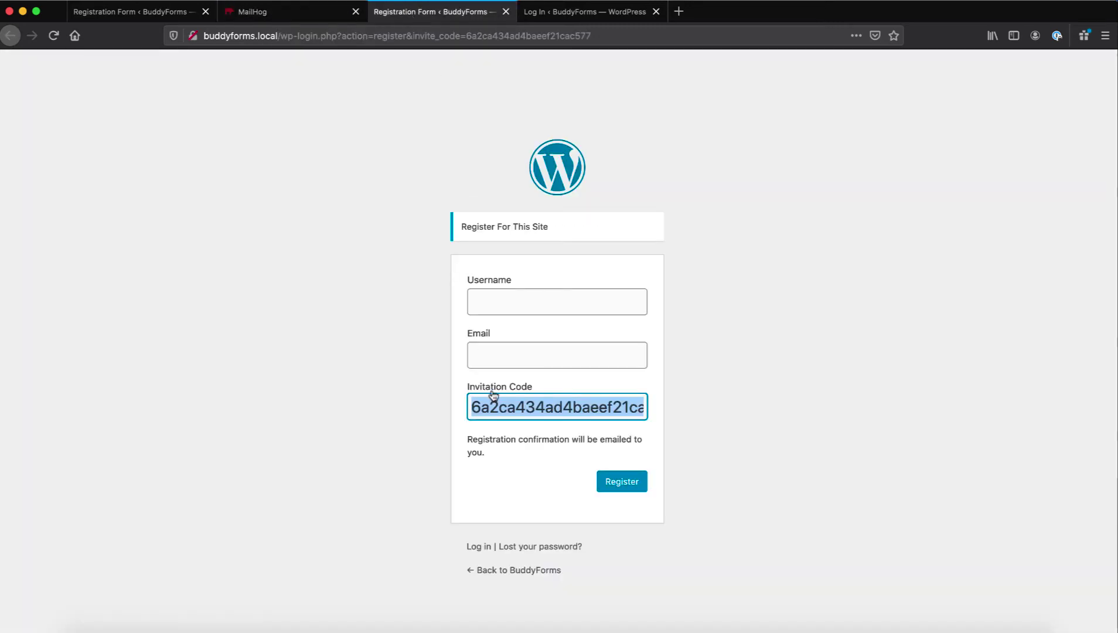
pyautogui.click(497, 349)
pyautogui.press('super+v')
pyautogui.click(503, 291)
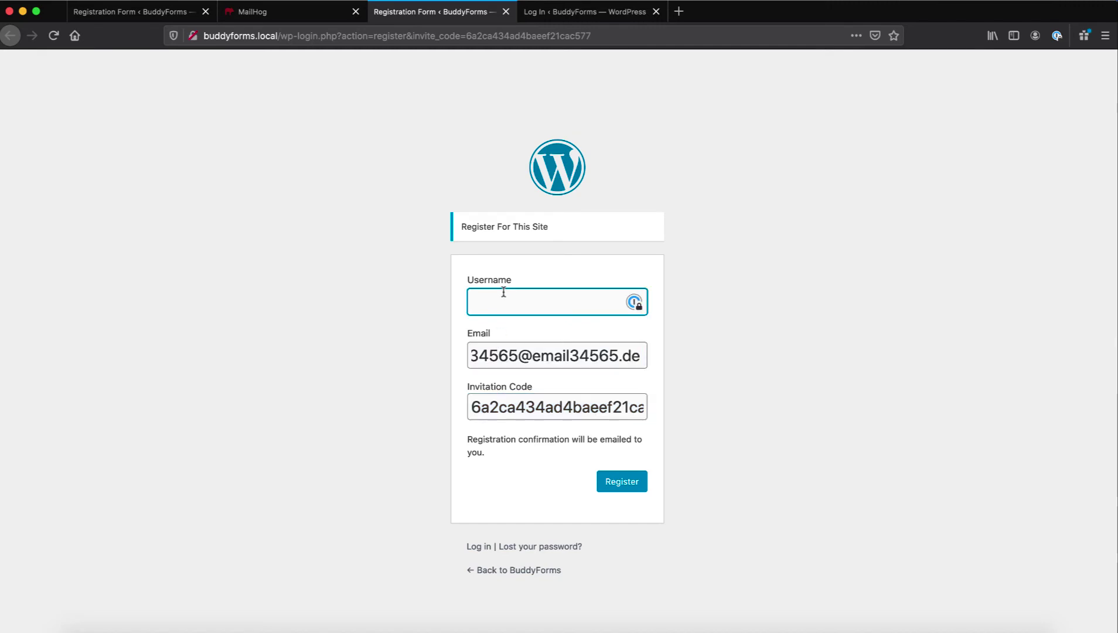
pyautogui.press('super+v')
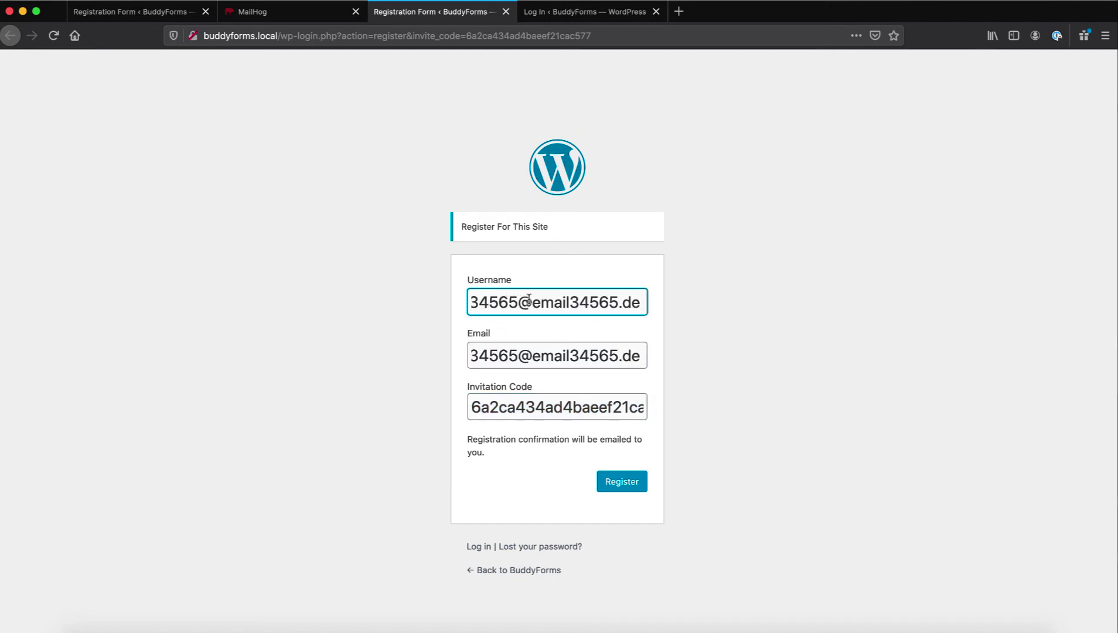
pyautogui.moveTo(518, 302); pyautogui.dragTo(734, 317)
pyautogui.press('BackSpace')
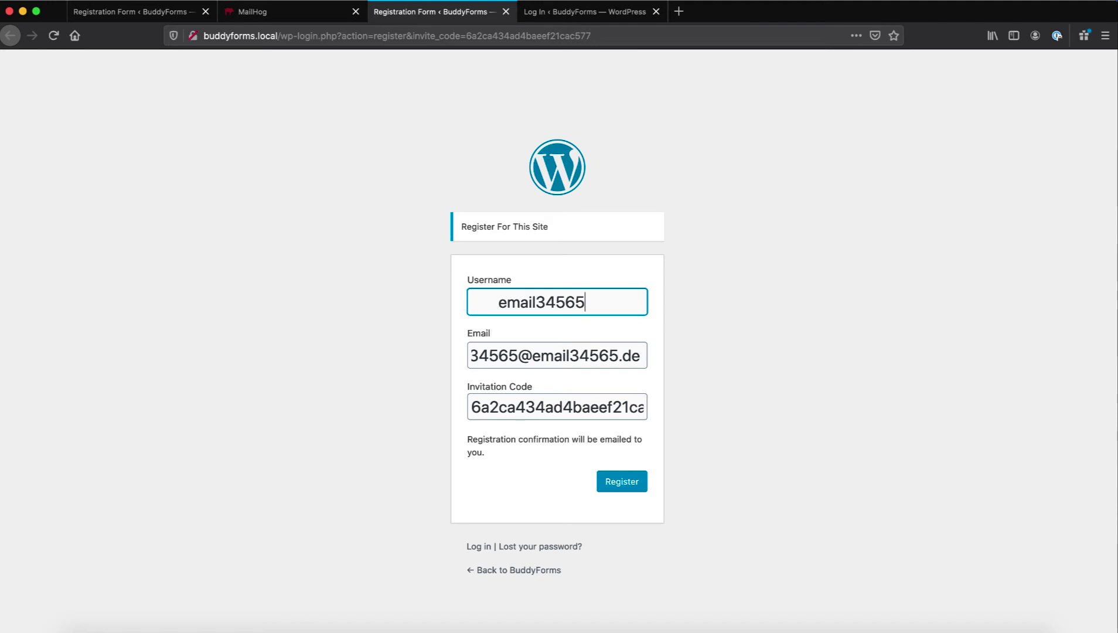
pyautogui.click(622, 481)
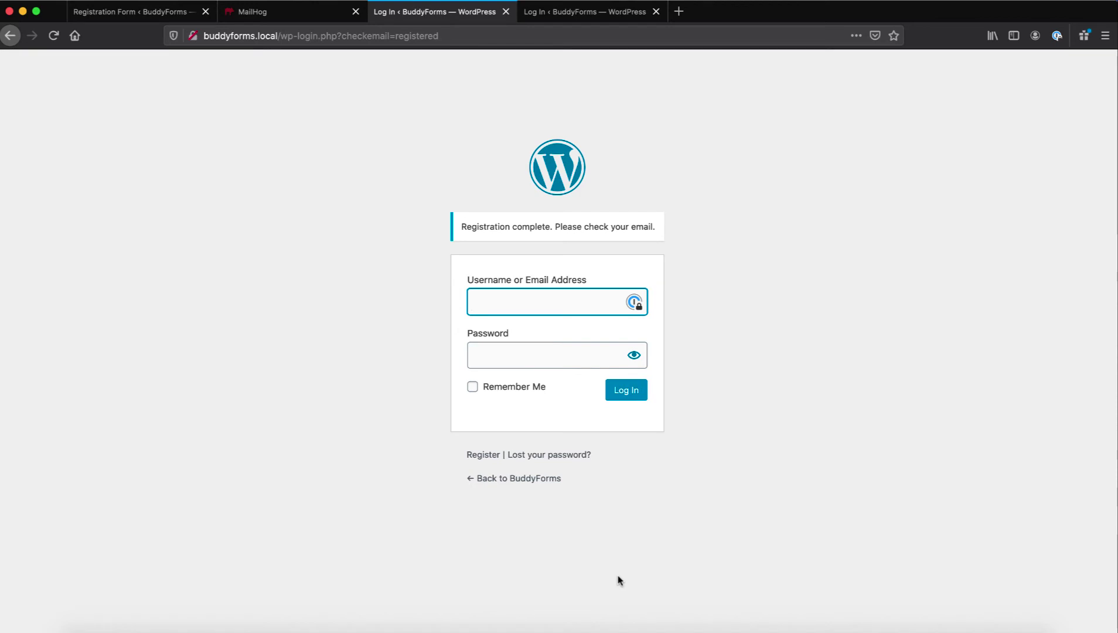
# Step: Set the new user's password from the Login Details e-mail's reset link, keeping the generated password
pyautogui.click(274, 16)
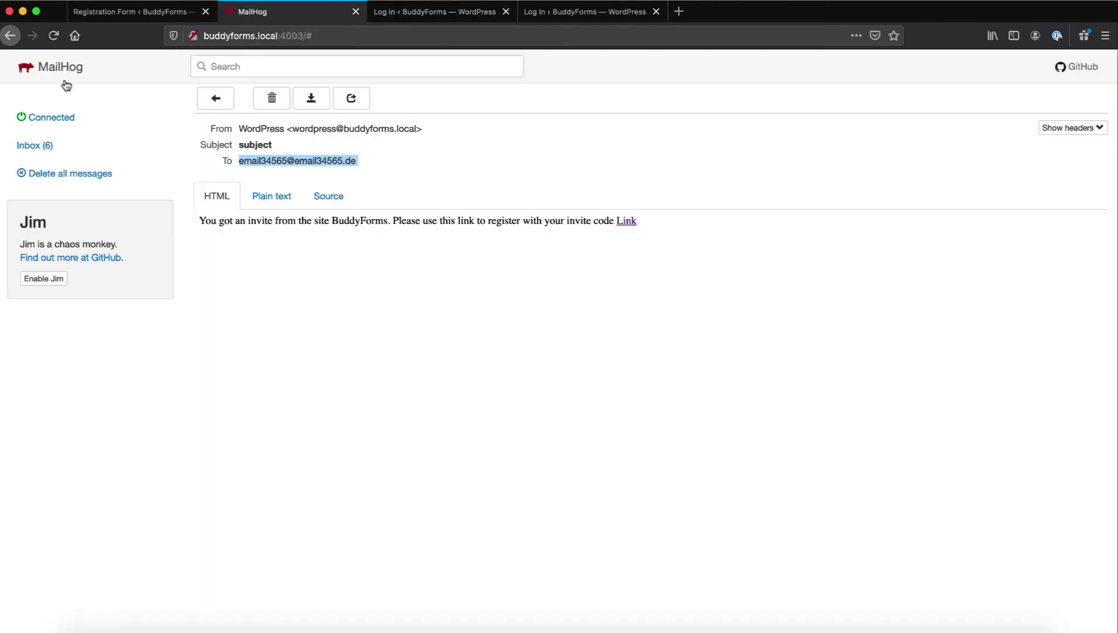
pyautogui.click(34, 152)
pyautogui.click(246, 133)
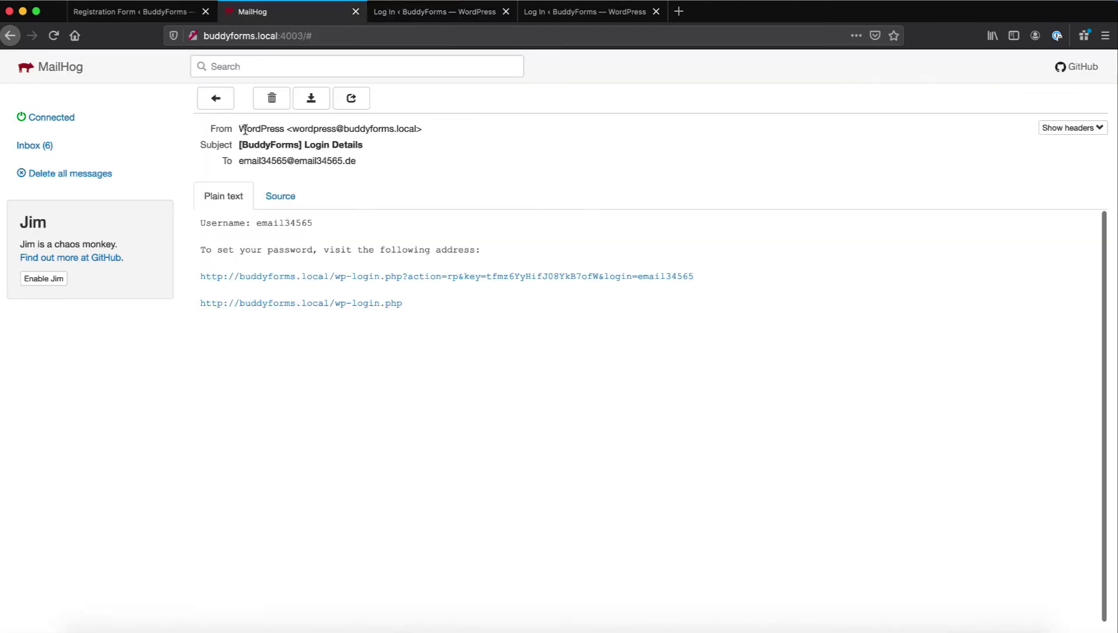
pyautogui.click(417, 276)
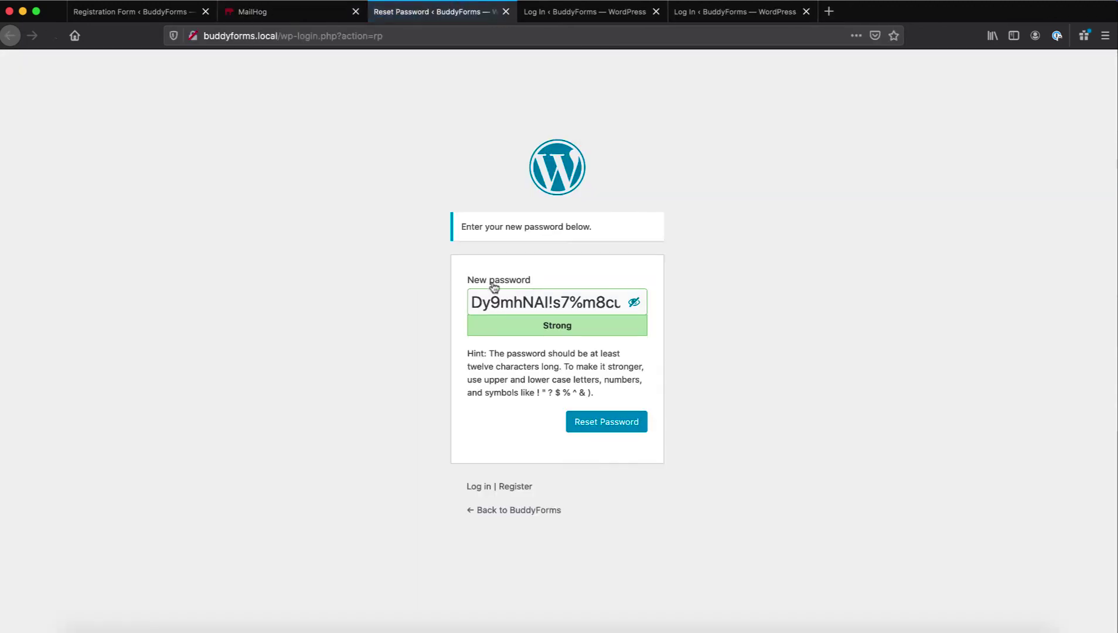
pyautogui.doubleClick(519, 286)
pyautogui.tripleClick(523, 302)
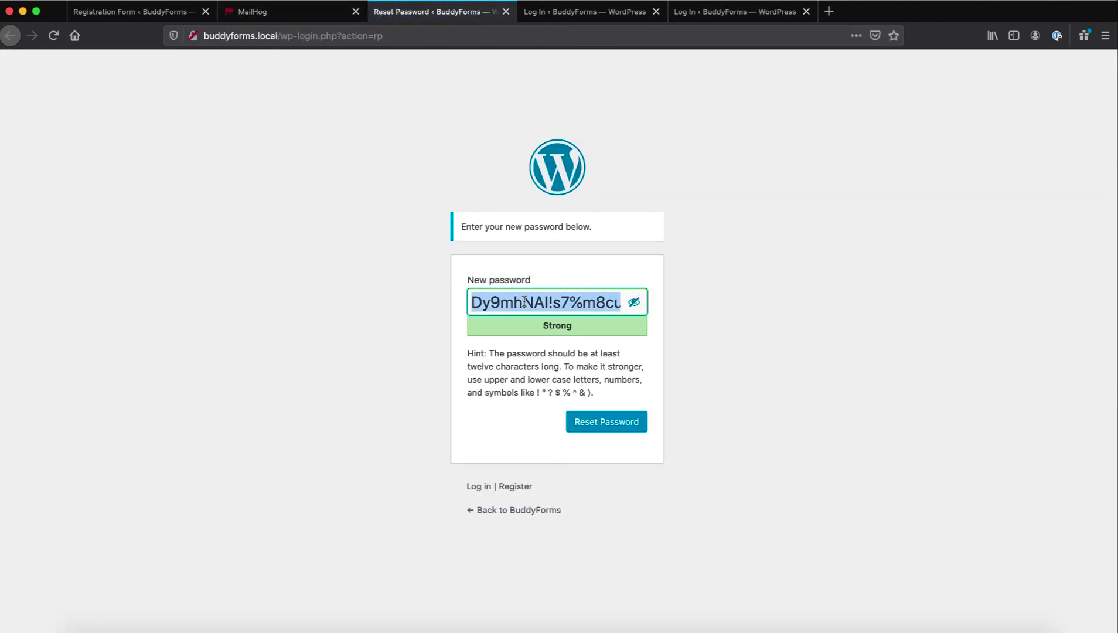
pyautogui.click(606, 425)
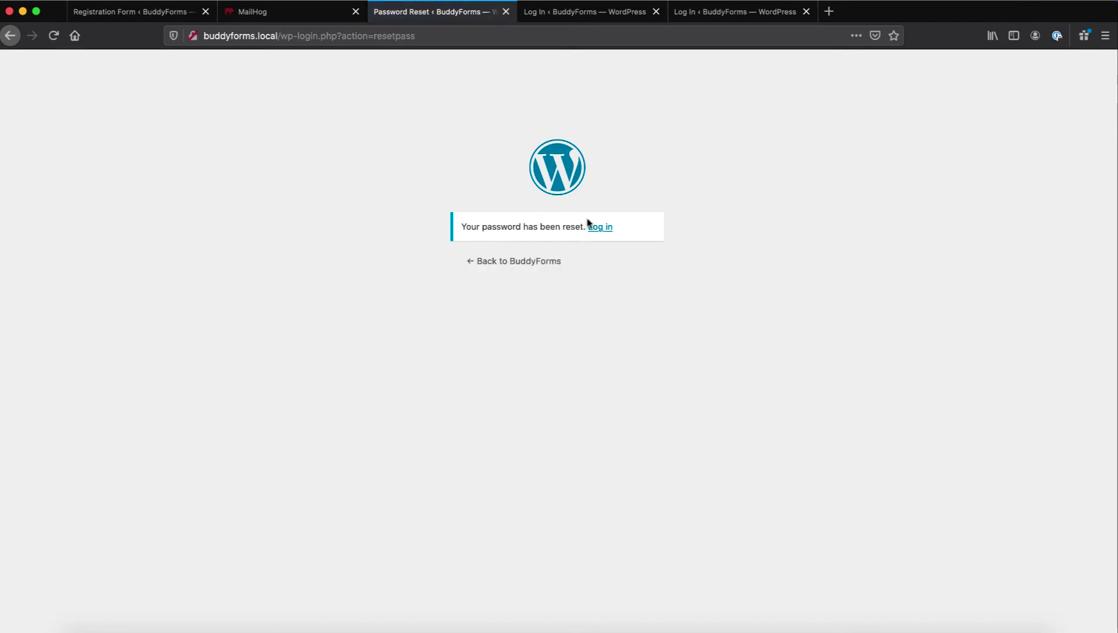
# Step: Log in with the username from the e-mail and the new password
pyautogui.click(605, 228)
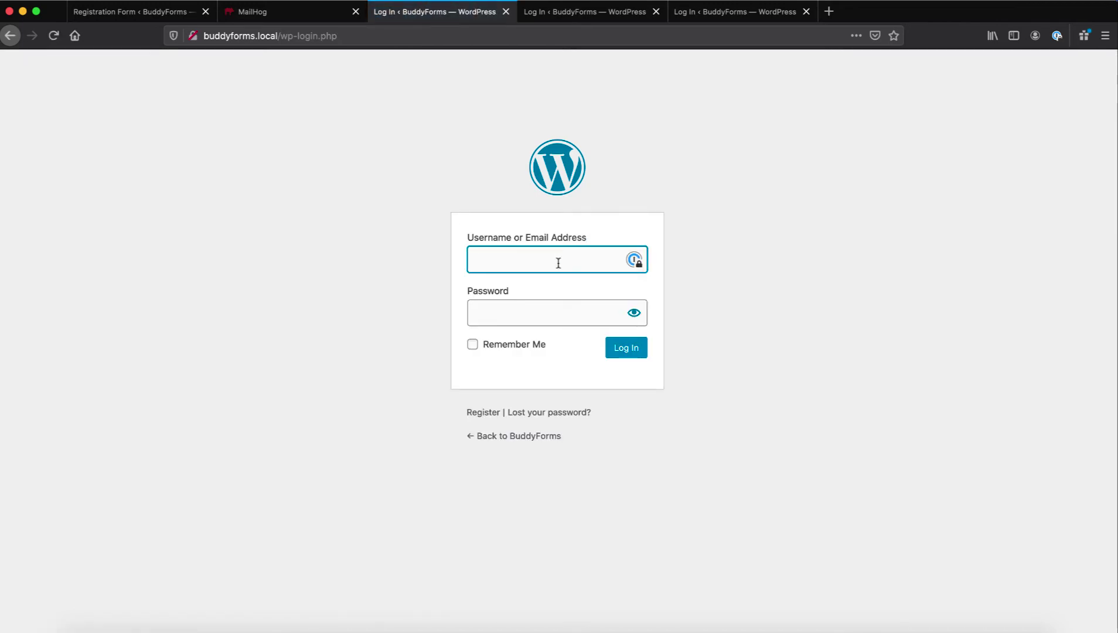
pyautogui.click(544, 306)
pyautogui.press('super+v')
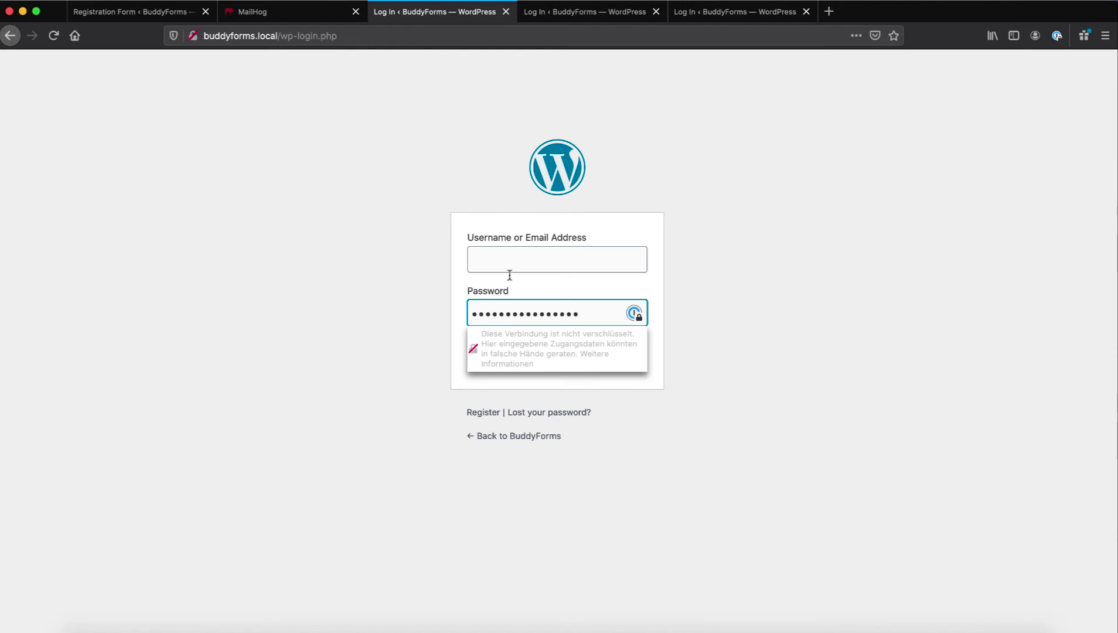
pyautogui.click(285, 12)
pyautogui.doubleClick(273, 223)
pyautogui.press('super+c')
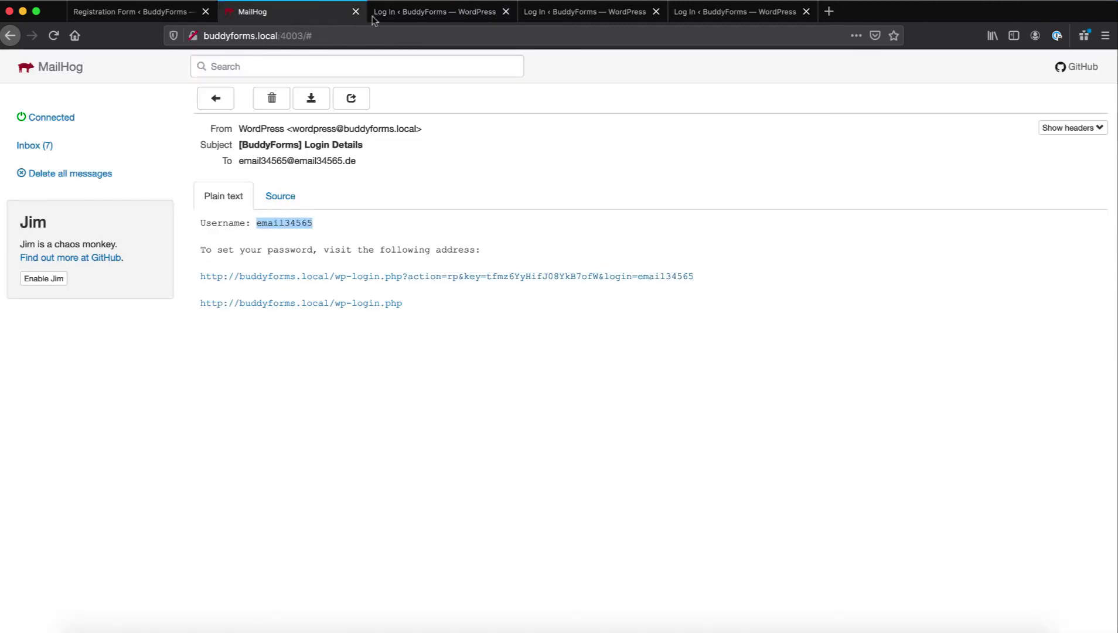
pyautogui.click(405, 17)
pyautogui.click(514, 252)
pyautogui.press('super+v')
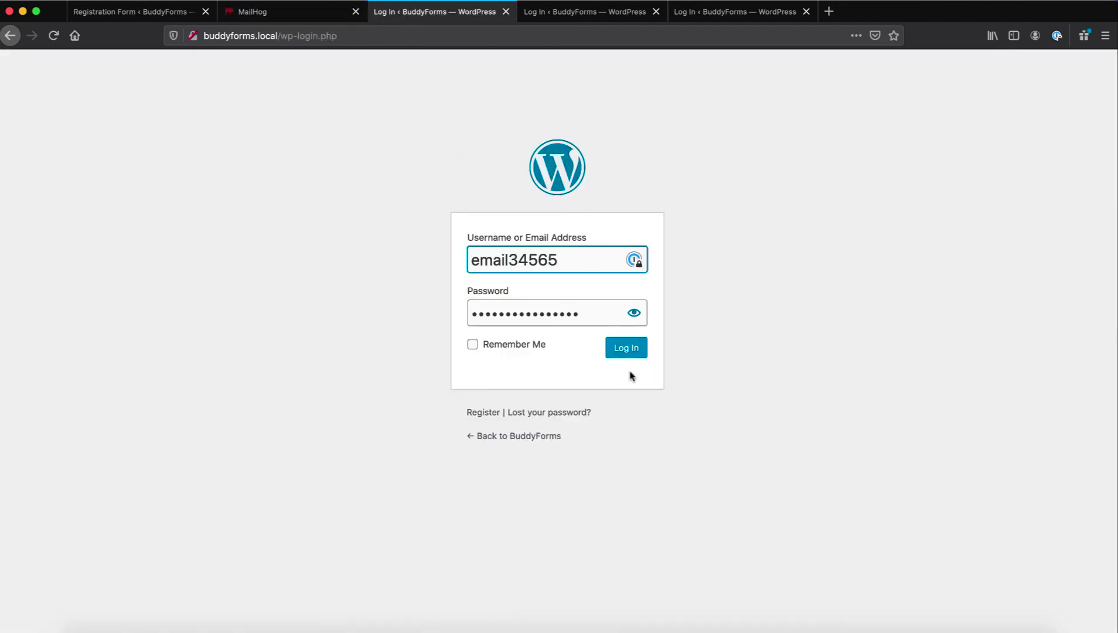
pyautogui.click(626, 348)
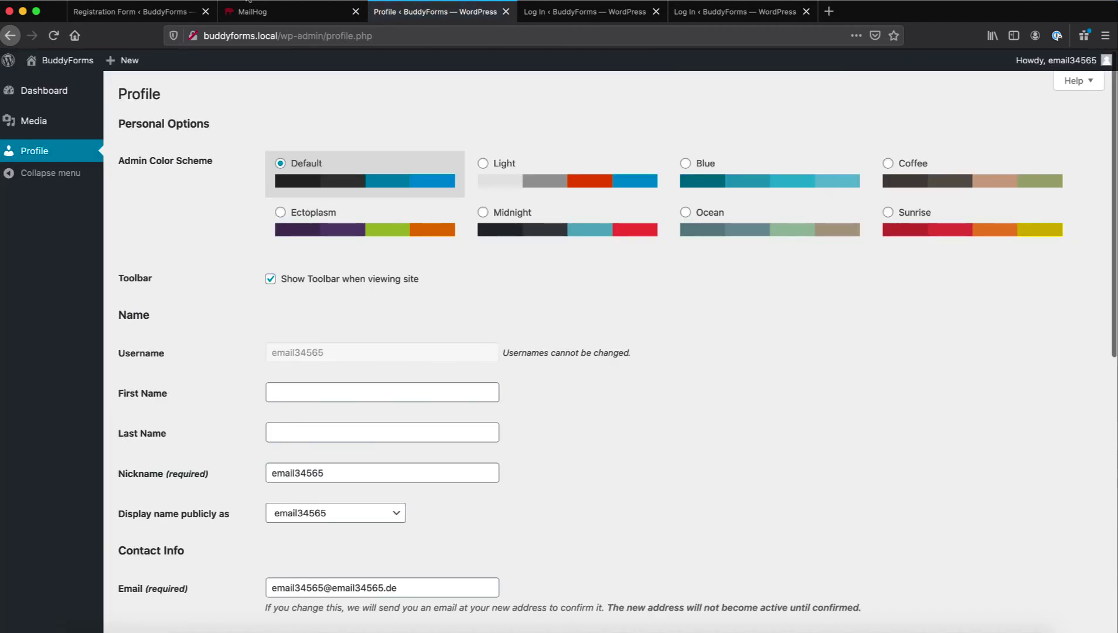
# Step: Browse the new user's /my-invite-codes/ page to review their active codes, then return to the admin browser
pyautogui.click(286, 32)
pyautogui.click(278, 36)
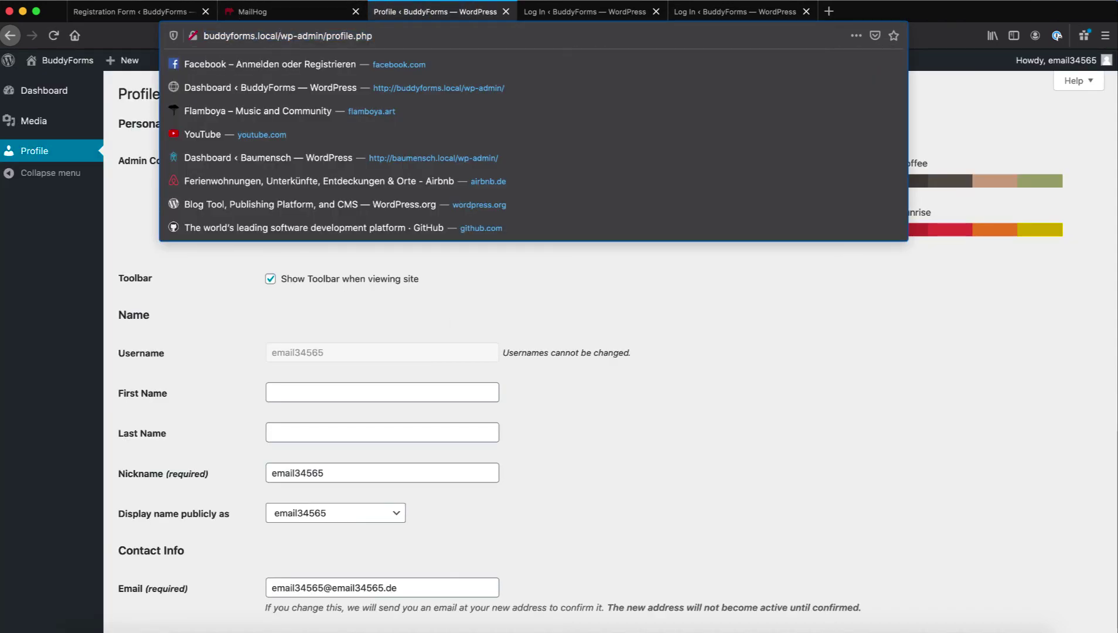
pyautogui.hotkey('shift', 'End')
pyautogui.write('m')
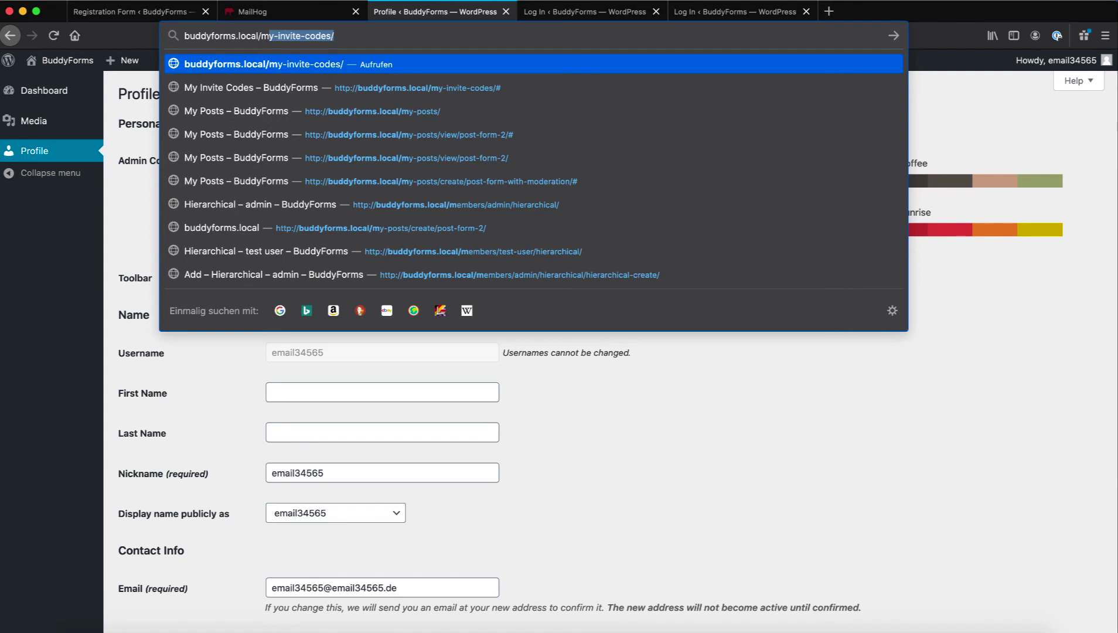
pyautogui.press('Return')
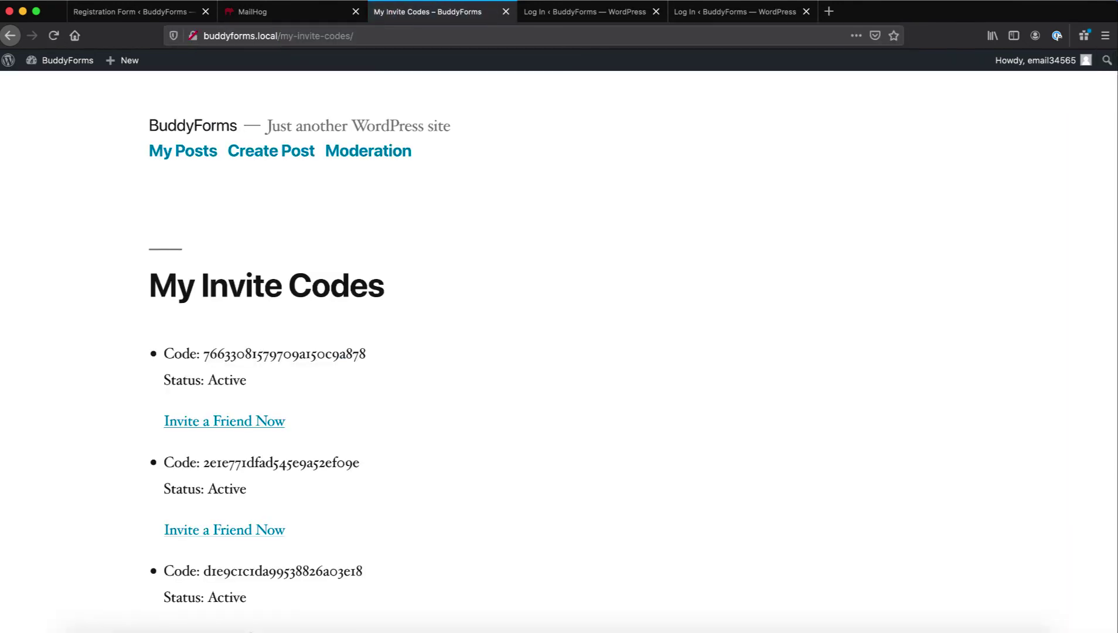
pyautogui.scroll(-5, 392, 327)
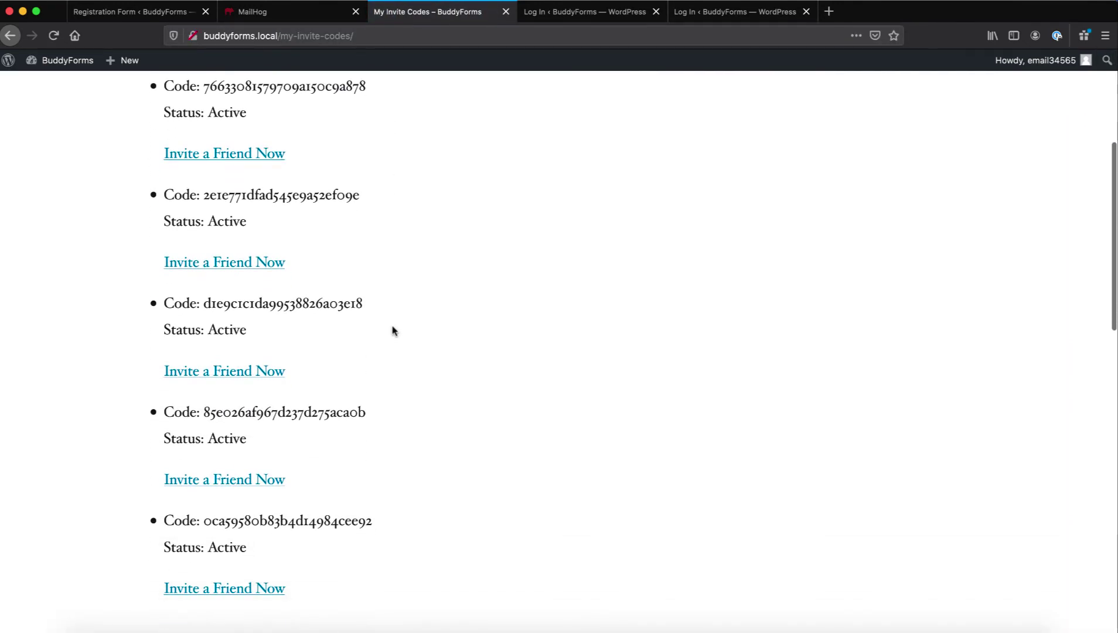
pyautogui.scroll(6, 392, 330)
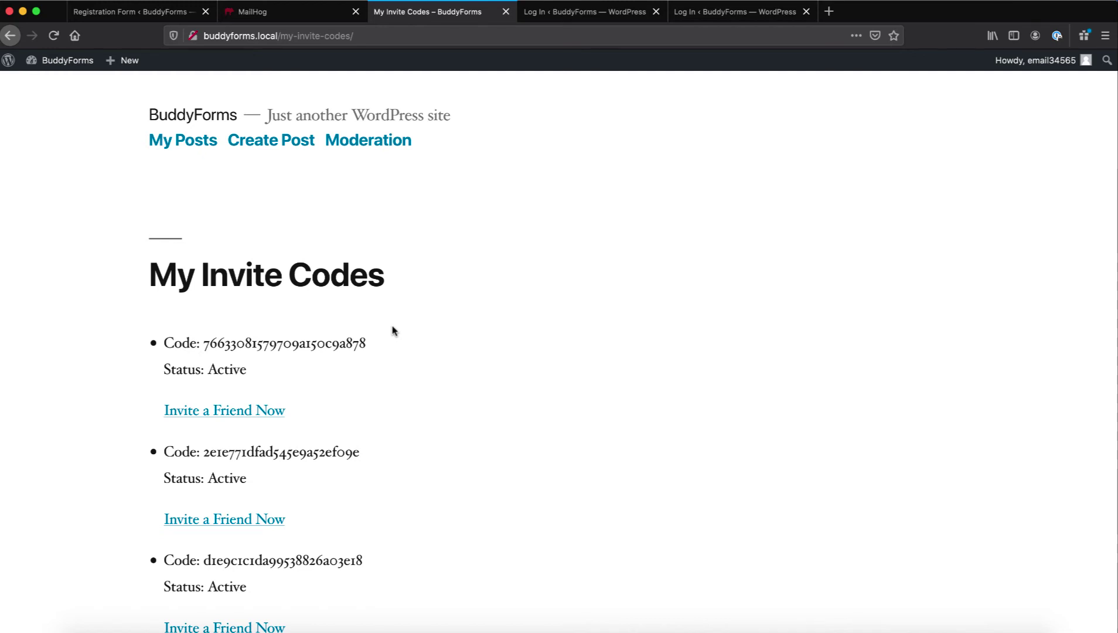
pyautogui.press('super+Tab')
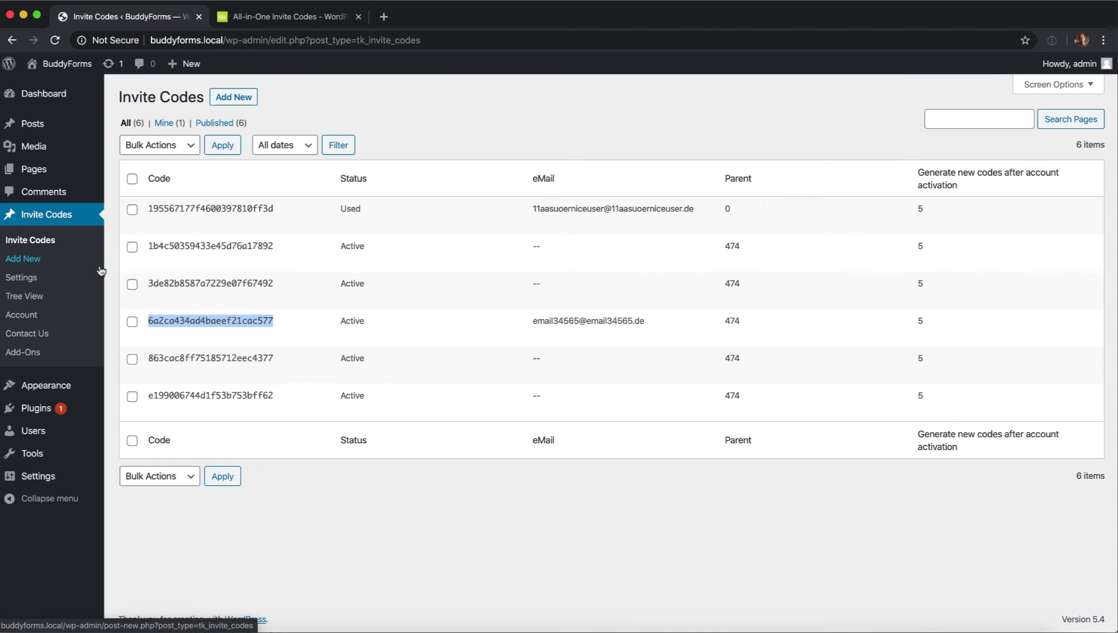
# Step: Open the Invite Codes Tree View and display the Invite Codes Tree, then the User Tree
pyautogui.click(29, 297)
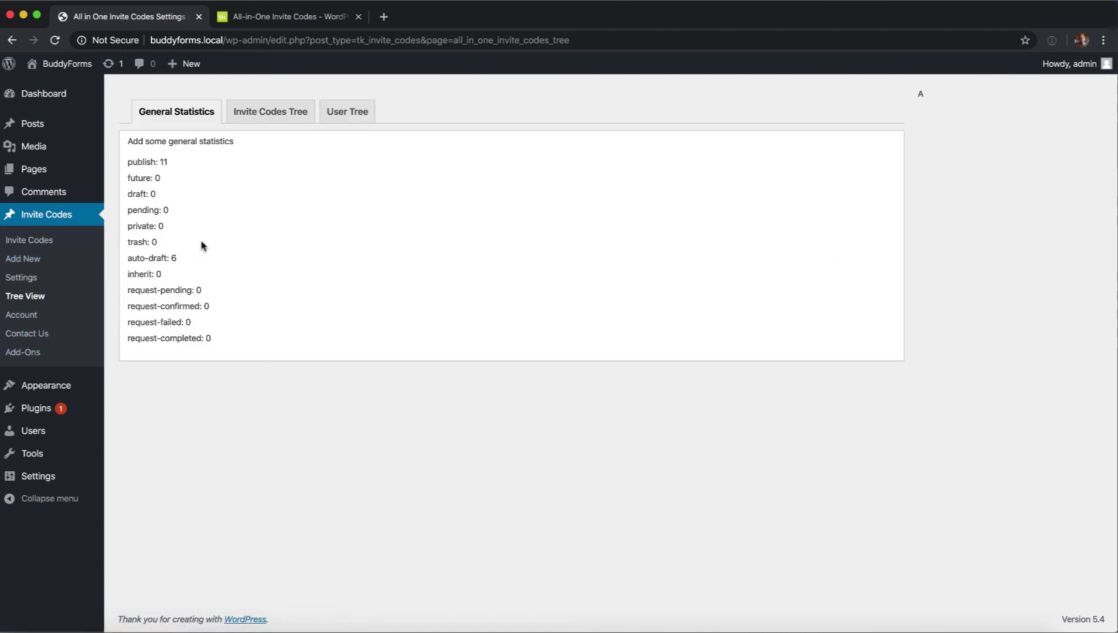
pyautogui.click(278, 116)
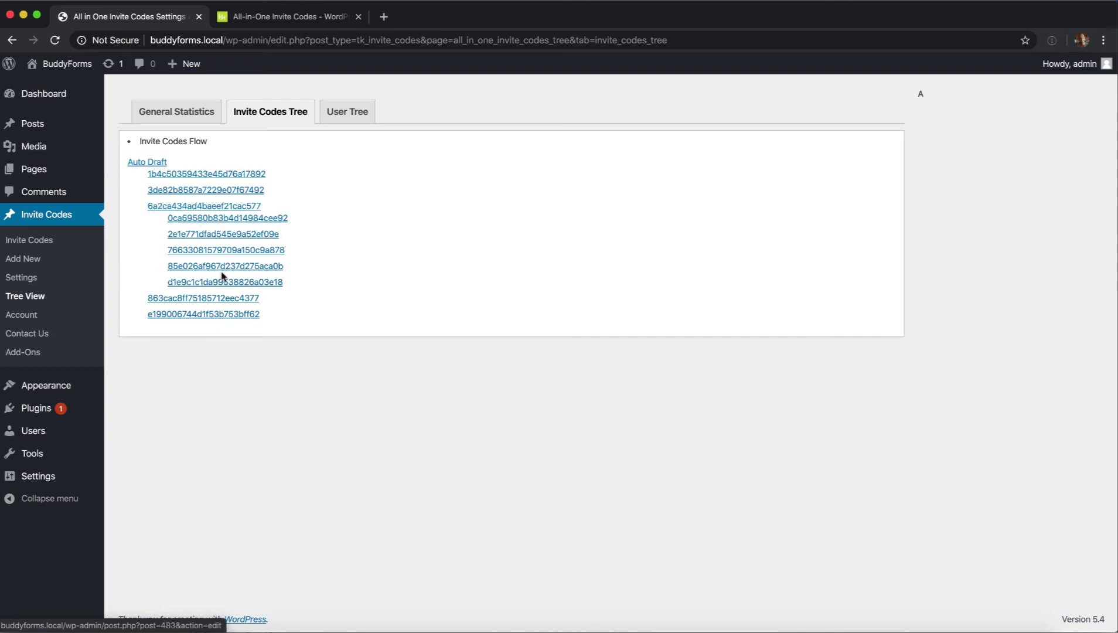
pyautogui.click(347, 111)
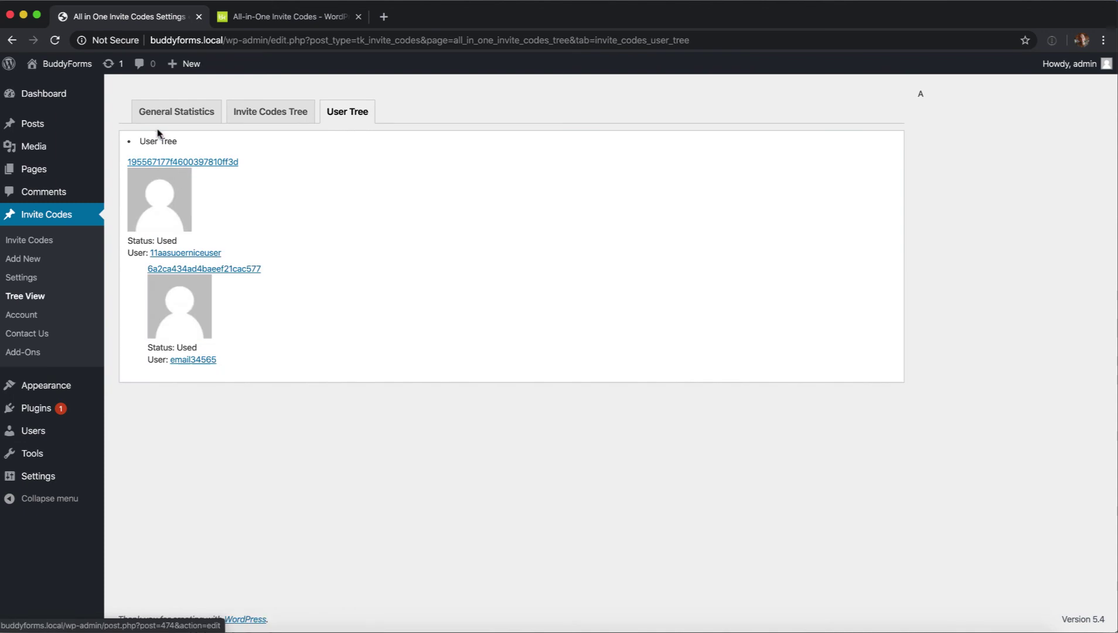